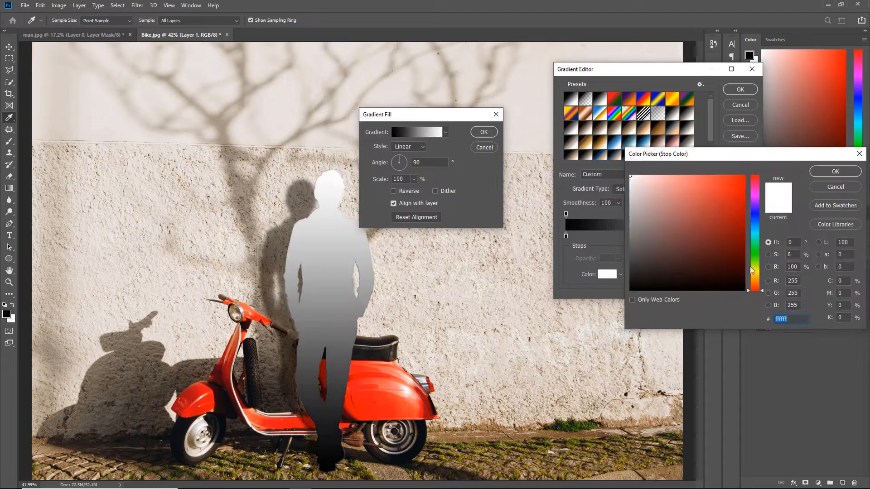
# Change the white stop of the figure's gradient fill to a saturated yellow-orange colour and accept the edited gradient
pyautogui.click(739, 178)
pyautogui.moveTo(755, 290); pyautogui.dragTo(755, 274)
pyautogui.click(836, 171)
pyautogui.click(740, 90)
pyautogui.click(406, 162)
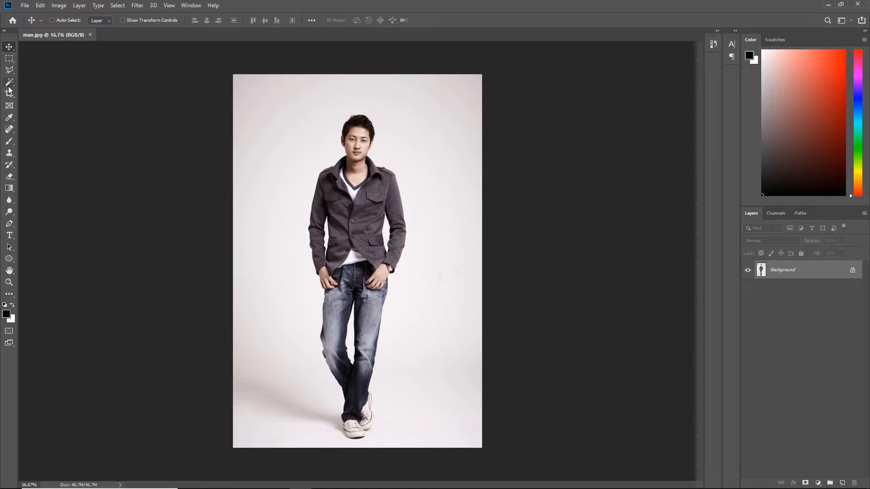
# Set up the Quick Selection tool with a 55 px brush
pyautogui.click(9, 83)
pyautogui.click(32, 83)
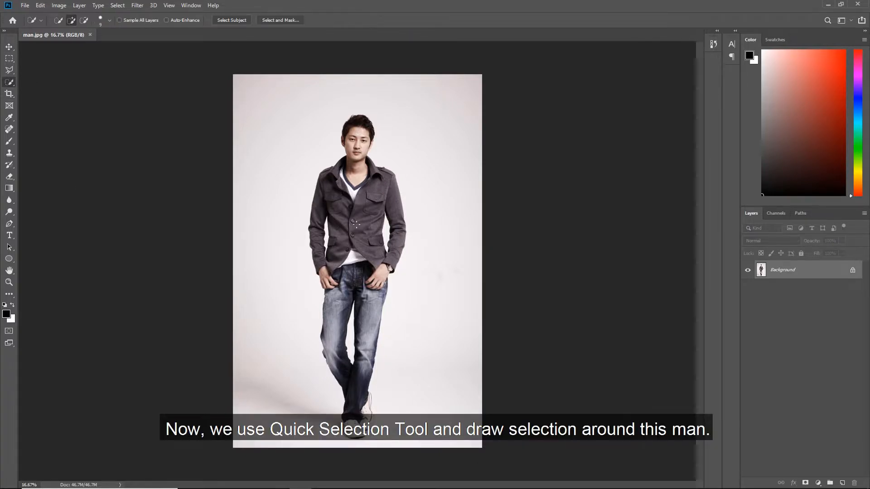
pyautogui.rightClick(373, 231)
pyautogui.click(359, 223)
pyautogui.click(109, 20)
pyautogui.click(82, 44)
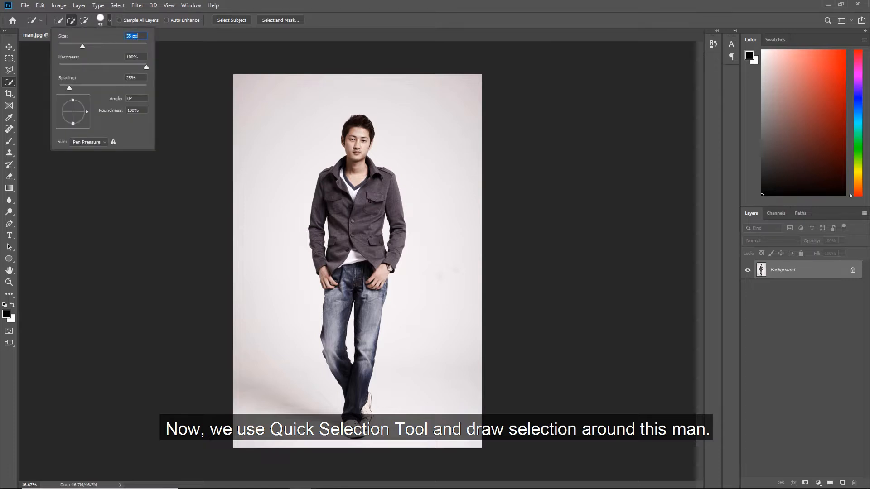
# Paint a quick selection over the man, covering his jacket, hands, jeans and shoes
pyautogui.click(358, 207)
pyautogui.moveTo(352, 227); pyautogui.dragTo(352, 238)
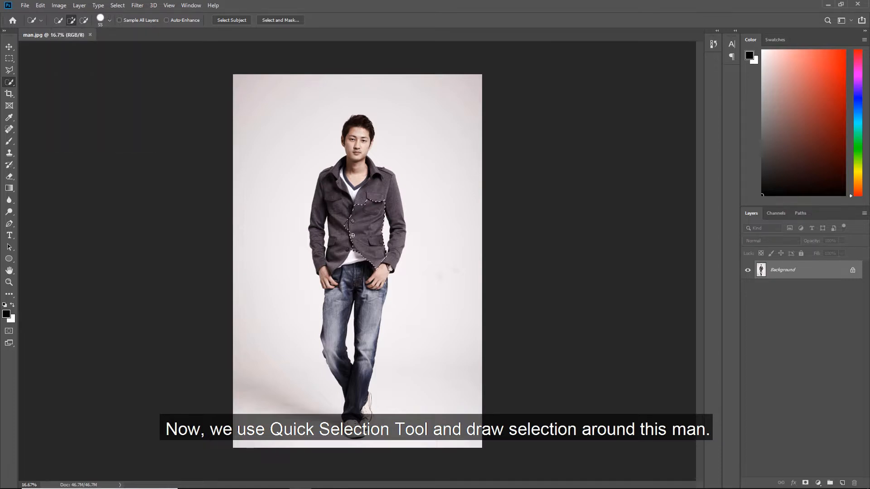
pyautogui.scroll(9, 350, 212)
pyautogui.scroll(-6, 351, 211)
pyautogui.moveTo(297, 254); pyautogui.dragTo(302, 372)
pyautogui.scroll(-6, 302, 371)
pyautogui.moveTo(385, 191); pyautogui.dragTo(395, 344)
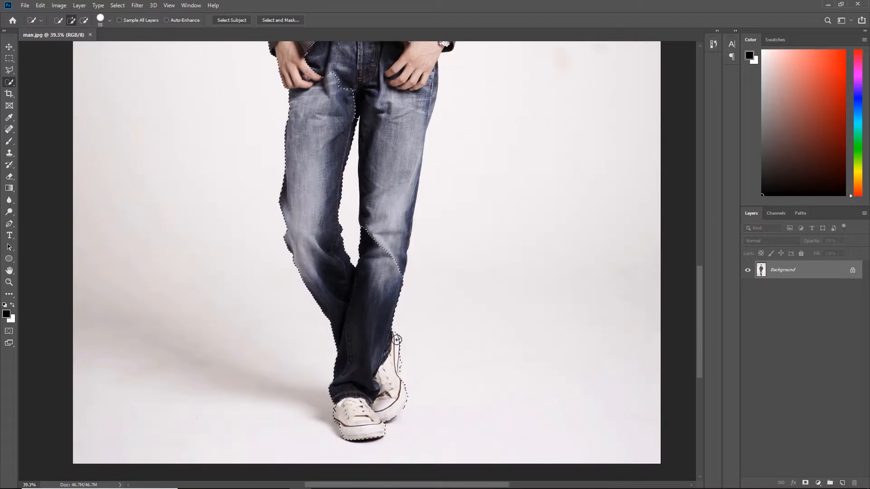
pyautogui.scroll(9, 408, 380)
pyautogui.scroll(-10, 388, 372)
pyautogui.scroll(9, 313, 217)
pyautogui.moveTo(309, 123); pyautogui.dragTo(312, 166)
pyautogui.scroll(8, 272, 344)
# Reduce the selection brush size and clean up the selection around the man's arms and head
pyautogui.click(109, 20)
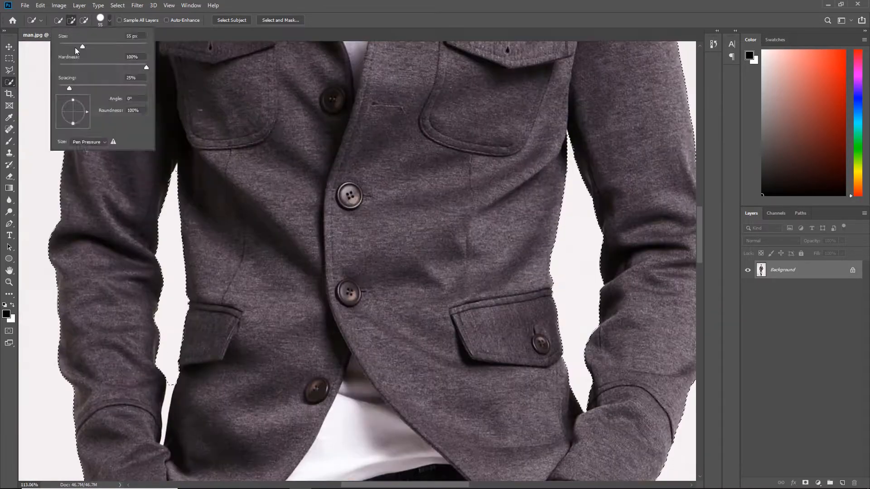
pyautogui.click(77, 46)
pyautogui.scroll(-6, 180, 424)
pyautogui.click(9, 70)
pyautogui.scroll(8, 171, 369)
pyautogui.scroll(-5, 236, 182)
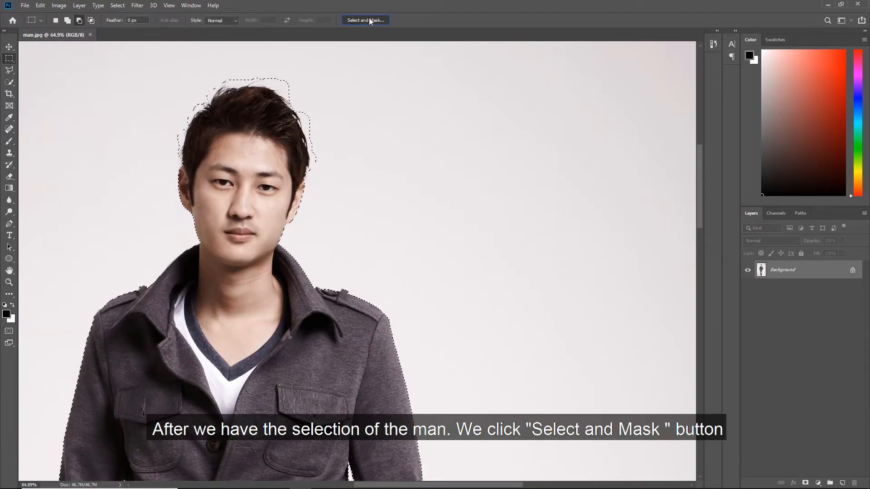
# Open the man's selection in Select and Mask and preview it in the Overlay view
pyautogui.click(369, 18)
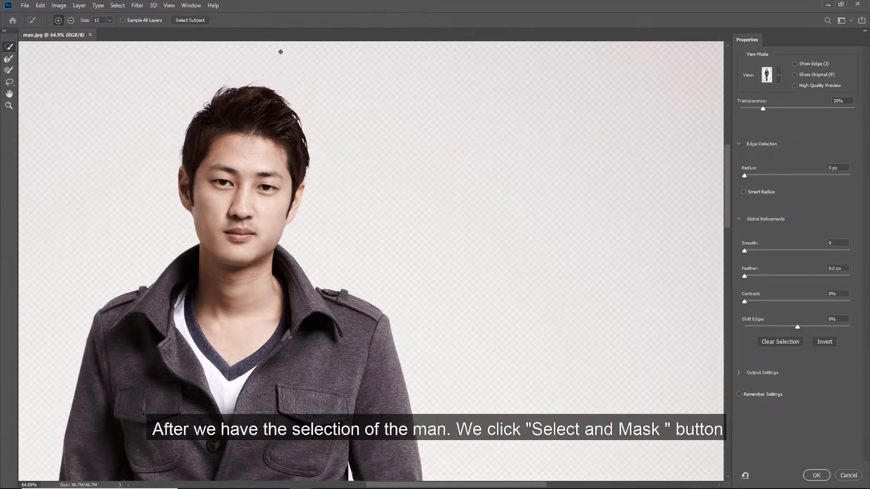
pyautogui.click(772, 77)
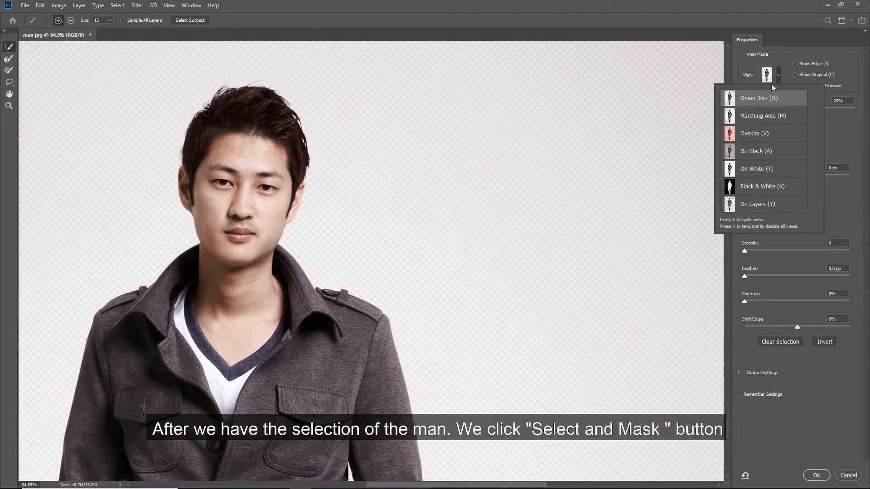
pyautogui.click(761, 133)
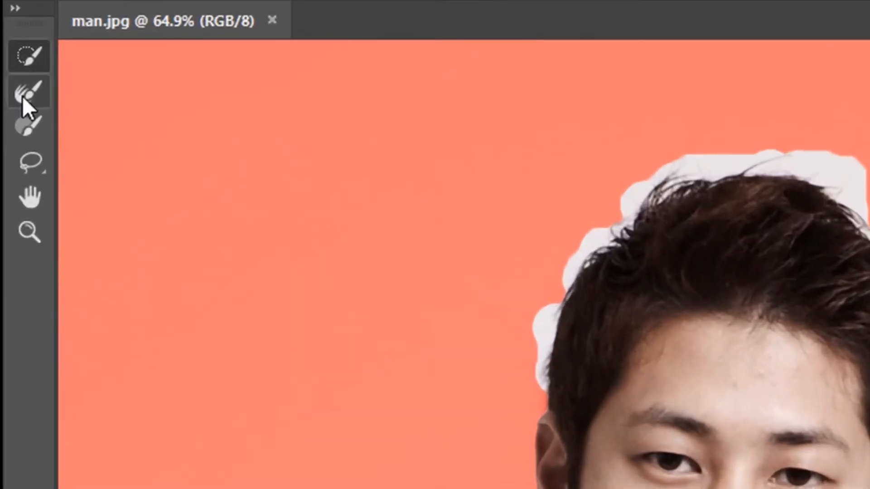
# Choose the Refine Edge Brush at 60 px and set the edge detection radius to 33 px with Smart Radius enabled
pyautogui.click(8, 59)
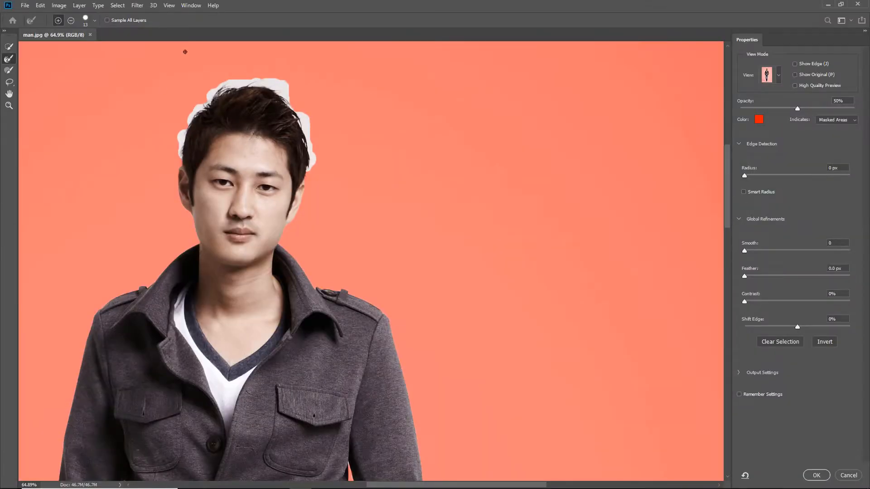
pyautogui.click(90, 20)
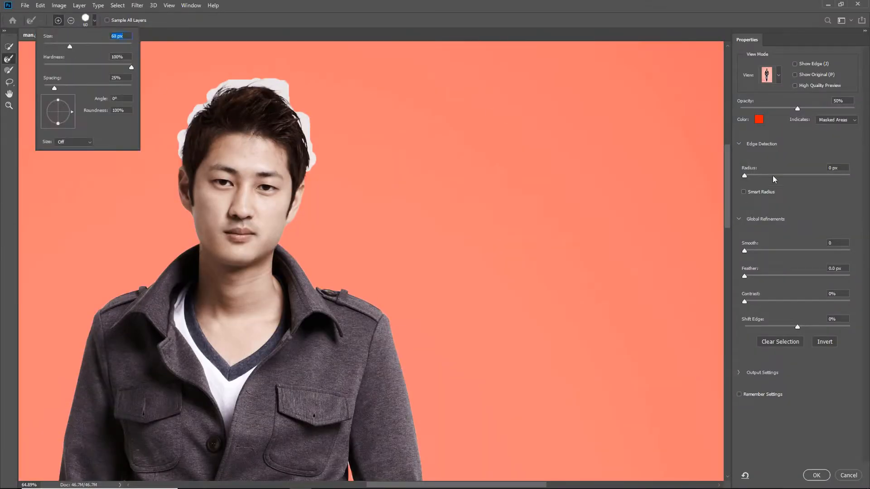
pyautogui.moveTo(775, 176); pyautogui.dragTo(798, 176)
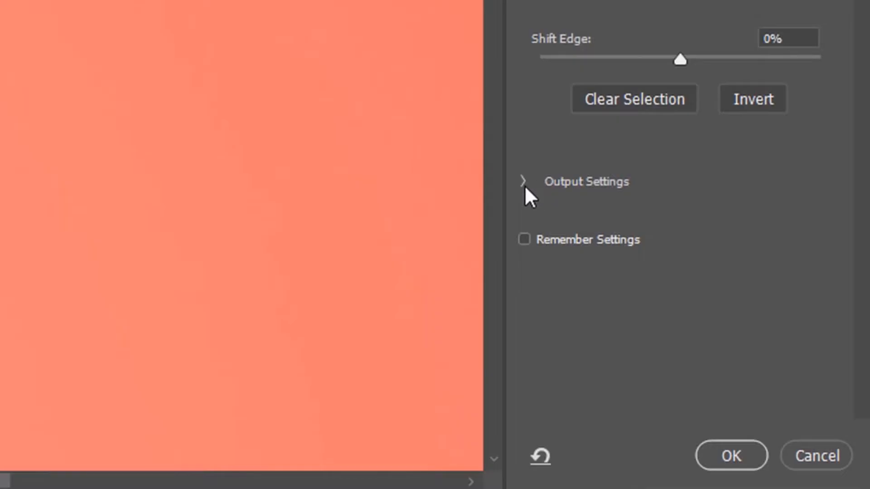
# Output the refined selection of the man to a layer mask
pyautogui.click(740, 374)
pyautogui.click(630, 319)
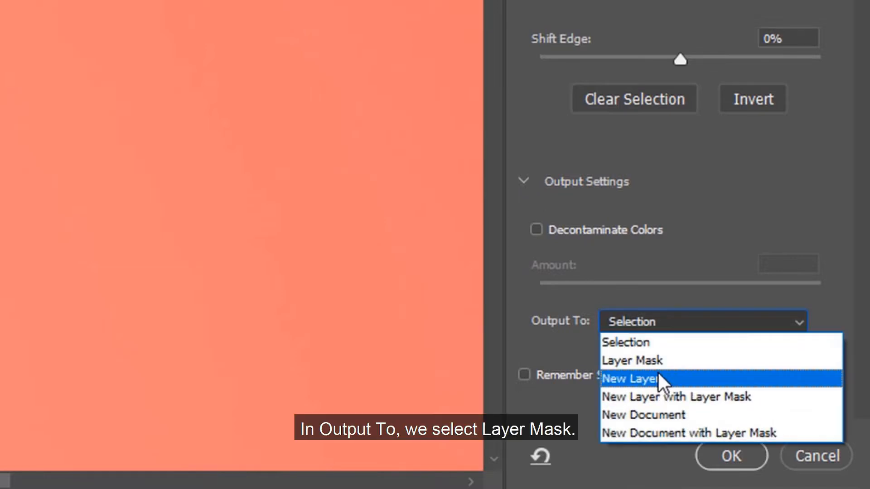
pyautogui.click(657, 360)
pyautogui.click(738, 457)
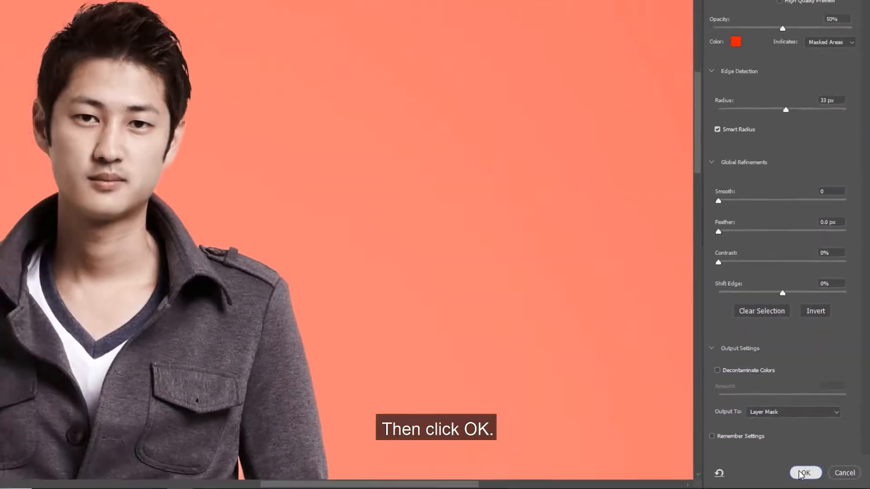
# Open Bike.jpg and bring the masked man from man.jpg into it as a new layer
pyautogui.click(24, 5)
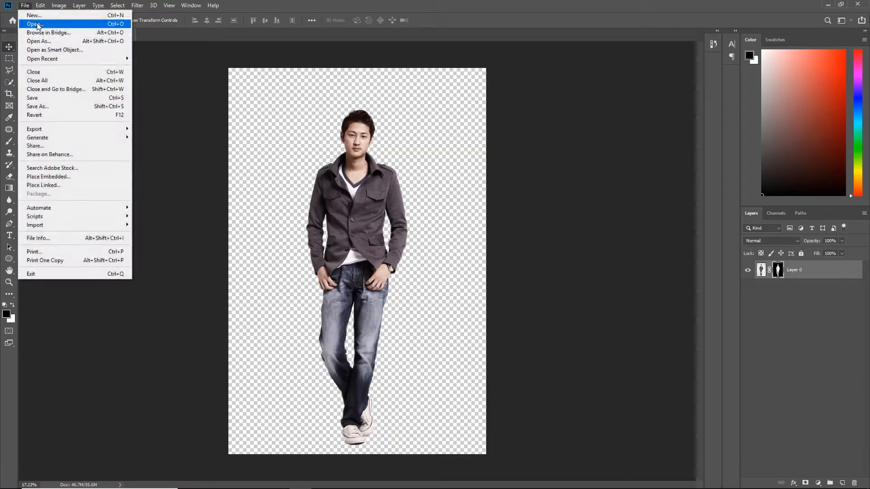
pyautogui.click(36, 26)
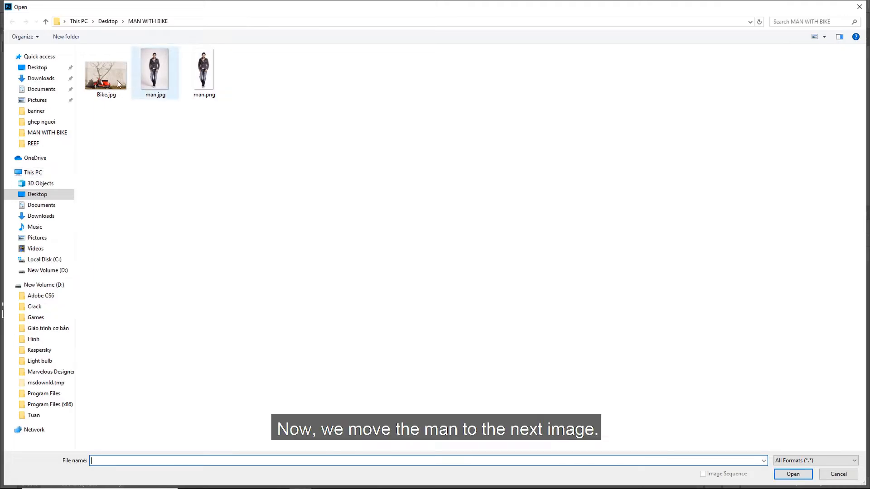
pyautogui.doubleClick(117, 81)
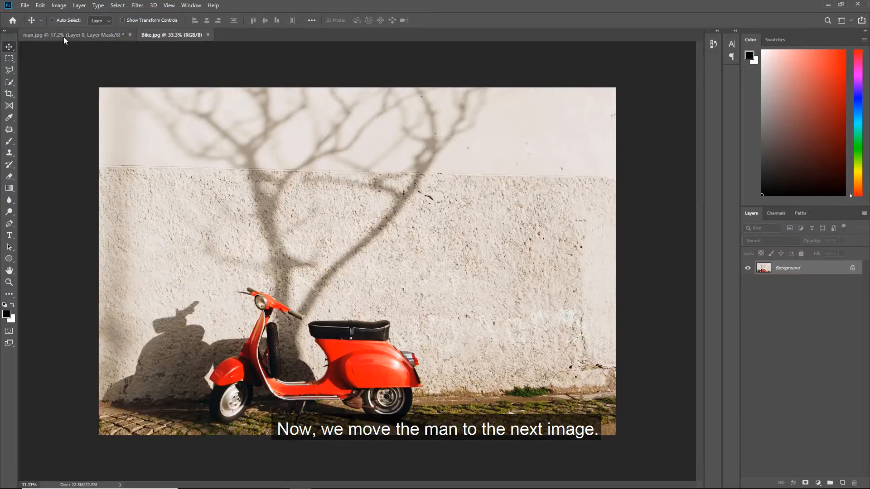
pyautogui.click(63, 36)
pyautogui.moveTo(340, 240); pyautogui.dragTo(323, 278)
# Scale the man down with Free Transform and position him standing in front of the scooter, just ahead of its seat
pyautogui.hotkey('ctrl', 't')
pyautogui.hotkey('ctrl', '0')
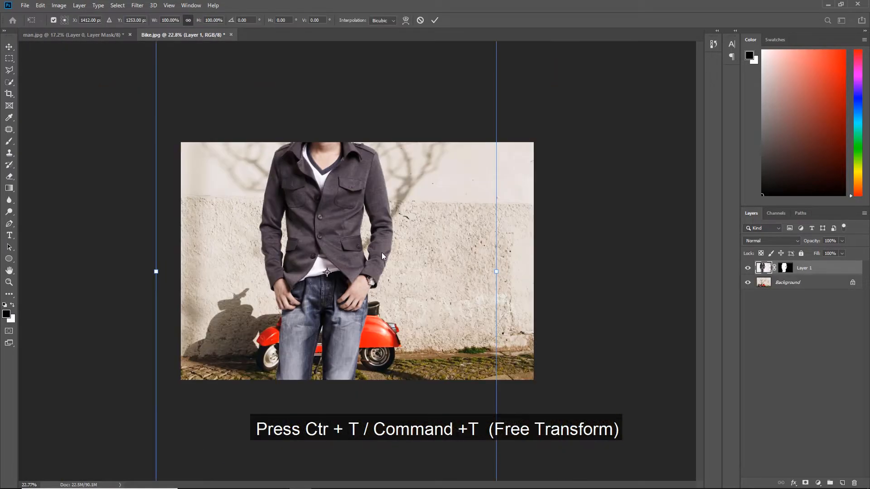
pyautogui.hotkey('ctrl', '0')
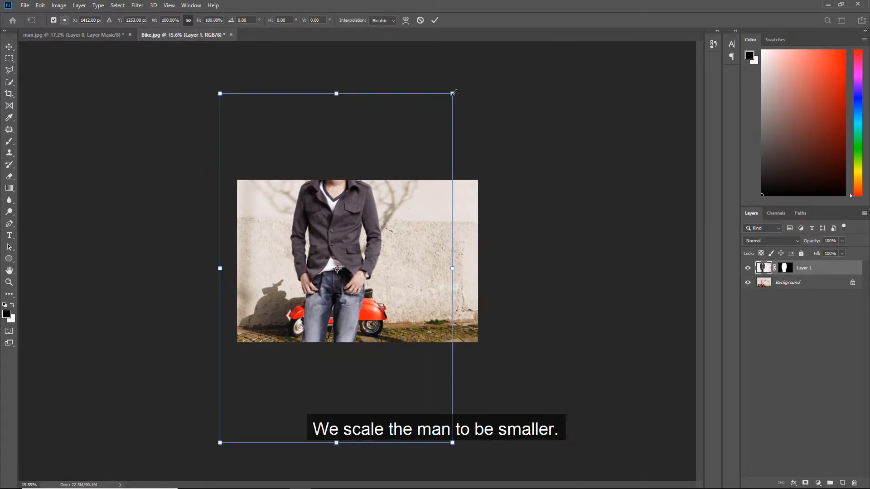
pyautogui.moveTo(453, 91); pyautogui.dragTo(328, 281)
pyautogui.moveTo(272, 350); pyautogui.dragTo(339, 248)
pyautogui.press('Return')
pyautogui.hotkey('ctrl', '0')
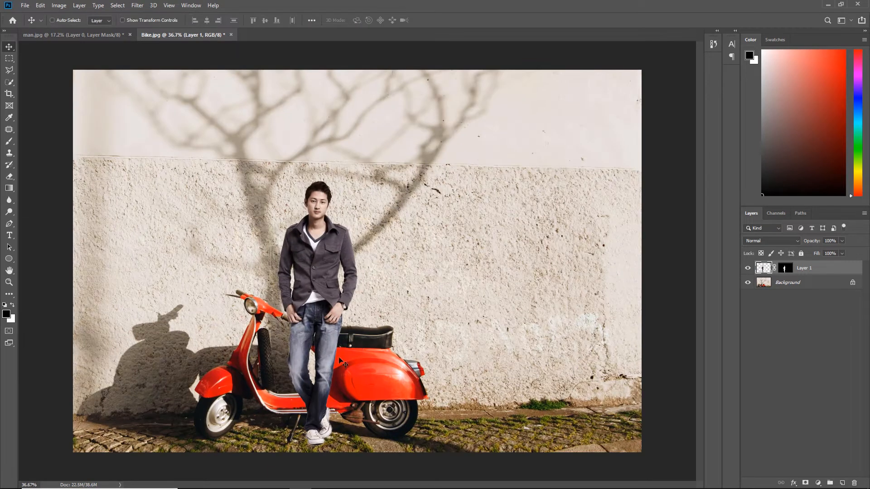
pyautogui.moveTo(339, 363); pyautogui.dragTo(353, 363)
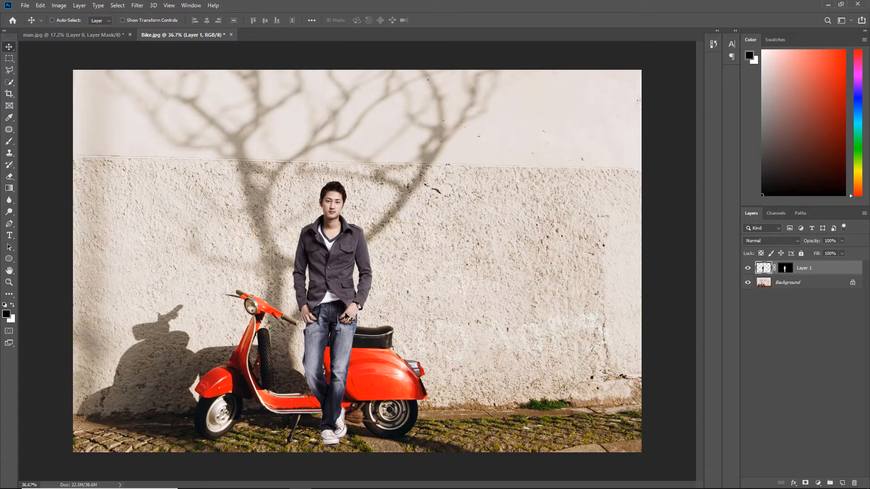
# Select the man's outline on Layer 1 and contract the selection by 1 pixel
pyautogui.scroll(5, 333, 372)
pyautogui.scroll(8, 333, 403)
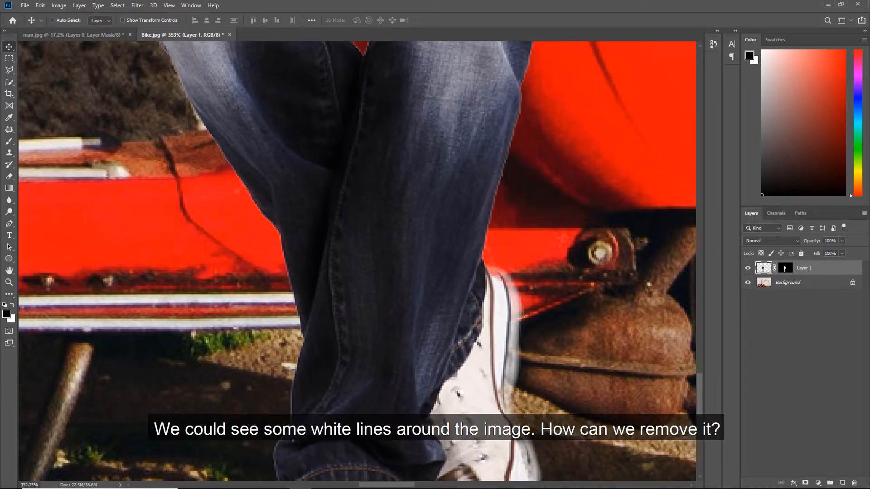
pyautogui.scroll(-10, 274, 460)
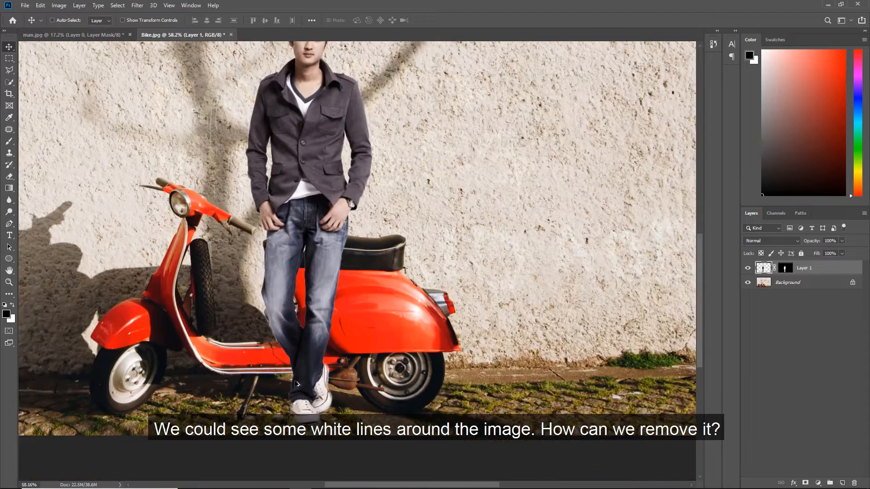
pyautogui.scroll(1, 298, 381)
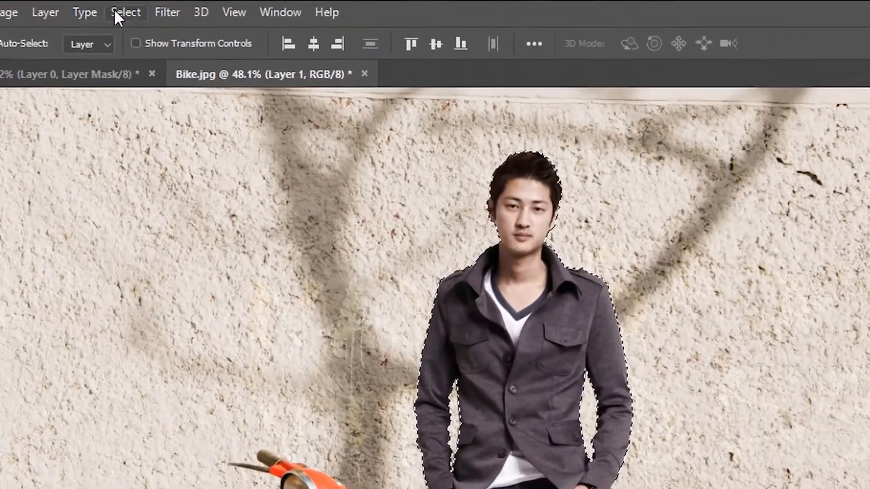
pyautogui.click(117, 5)
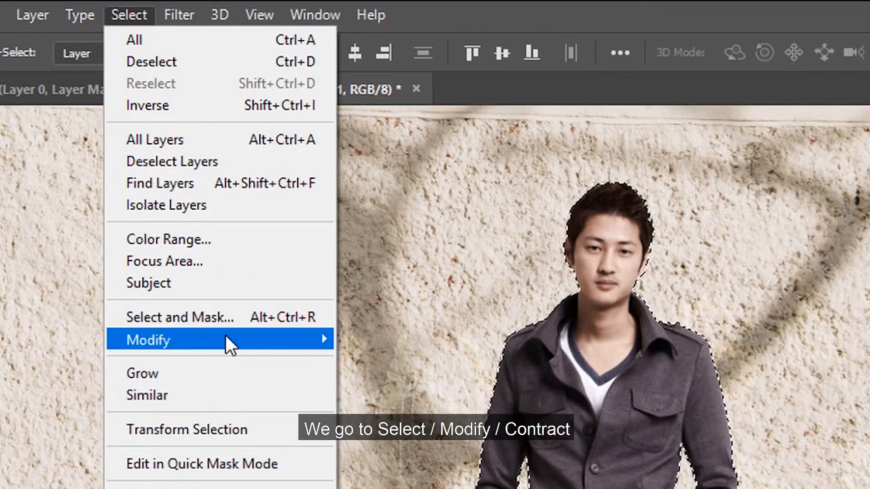
pyautogui.moveTo(226, 340)
pyautogui.click(408, 404)
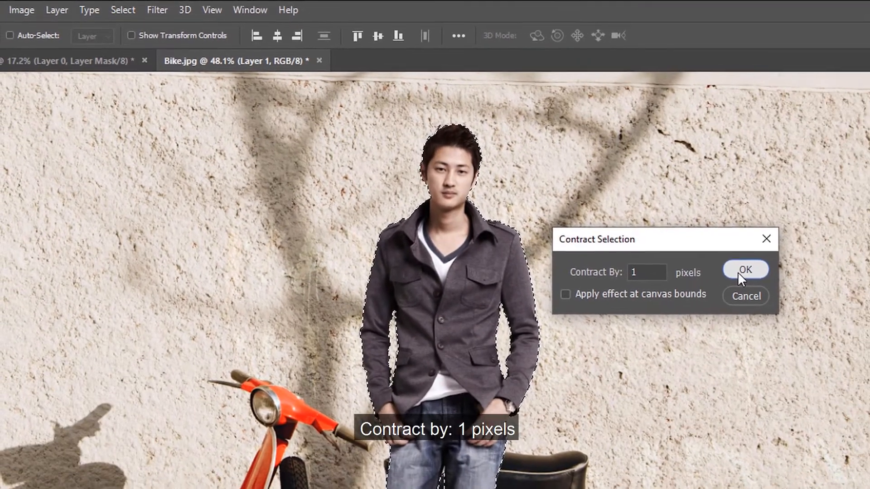
pyautogui.click(766, 282)
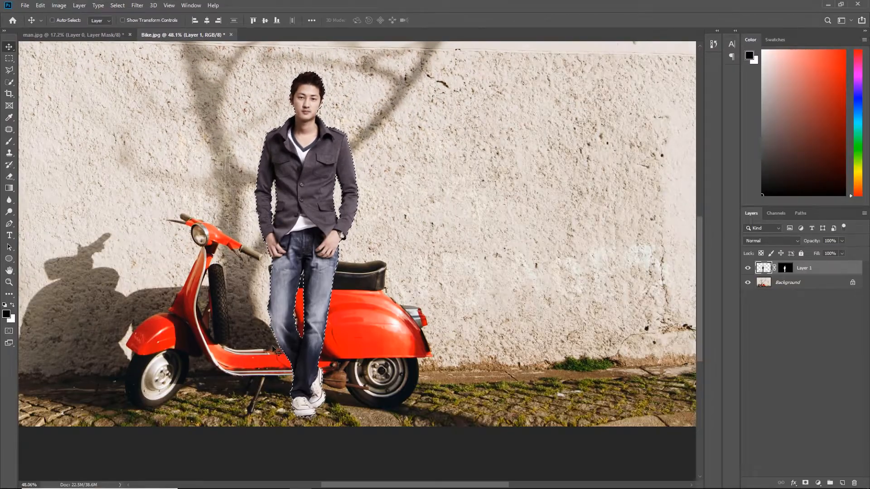
# Invert the contracted selection so it covers everything outside the man
pyautogui.scroll(9, 274, 349)
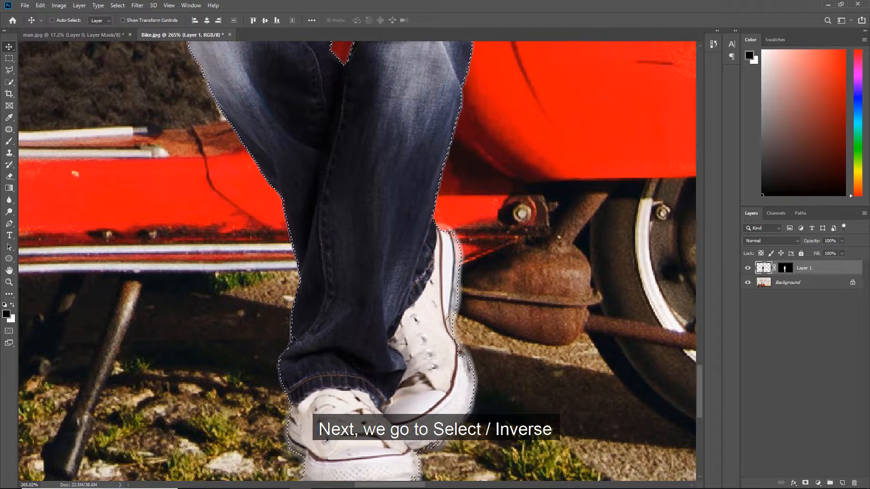
pyautogui.click(117, 6)
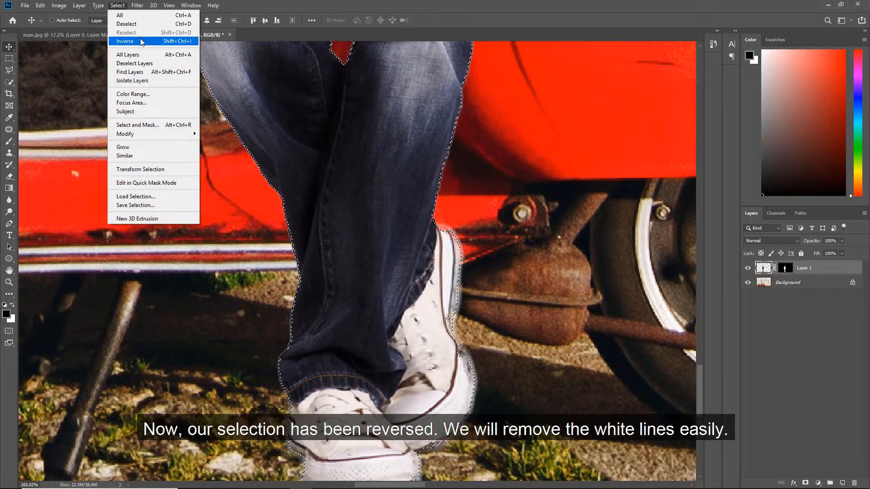
pyautogui.click(142, 41)
pyautogui.scroll(-7, 235, 311)
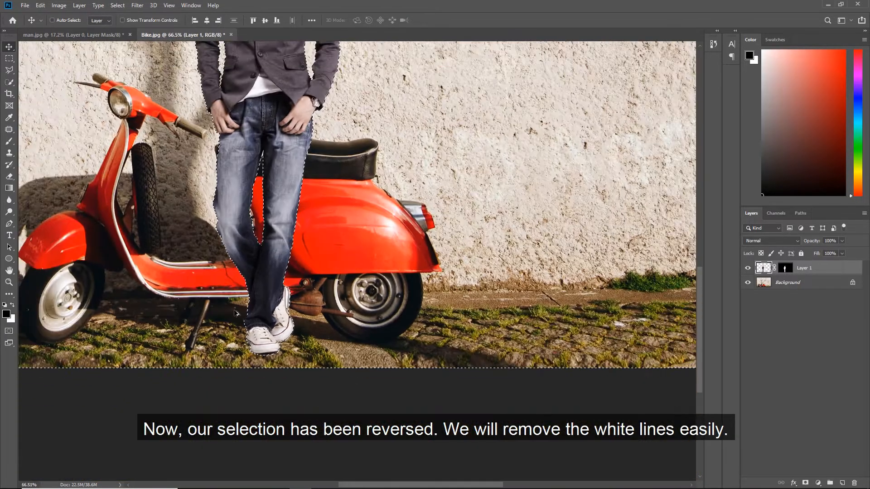
pyautogui.hotkey('ctrl', '0')
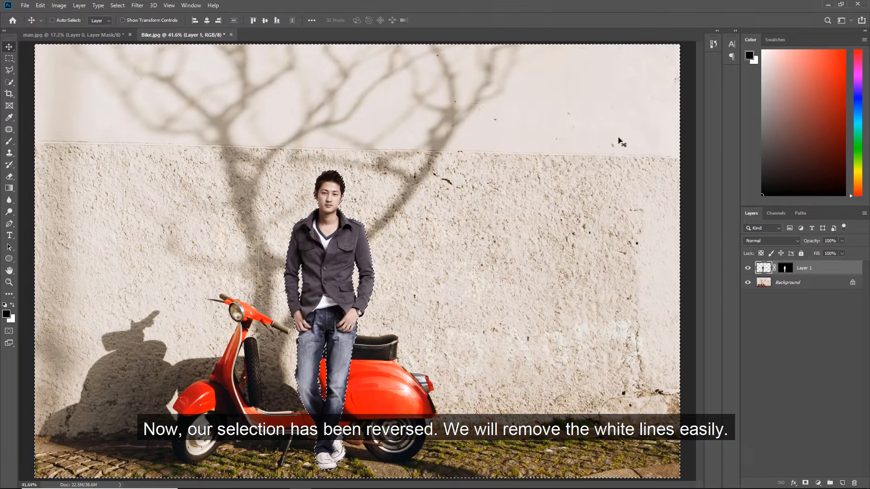
# Fill the inverted selection with black on Layer 1's mask to remove the white fringe around the man, and inspect his edges
pyautogui.click(786, 270)
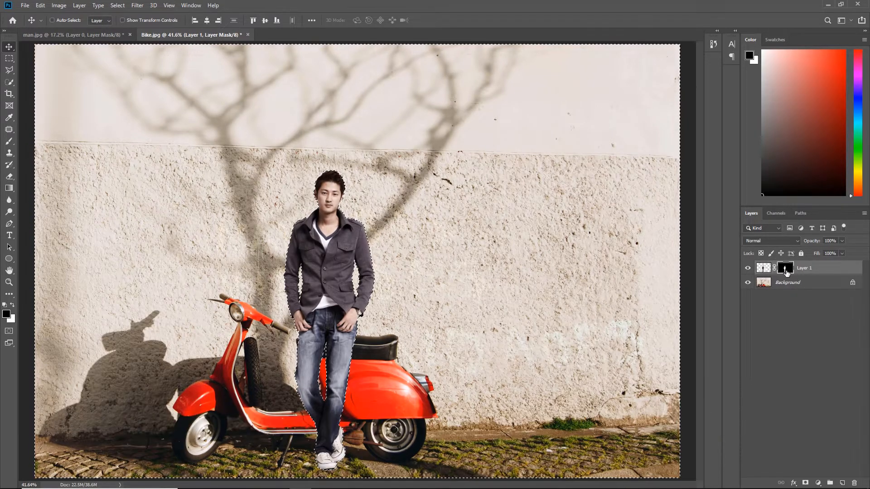
pyautogui.scroll(10, 321, 460)
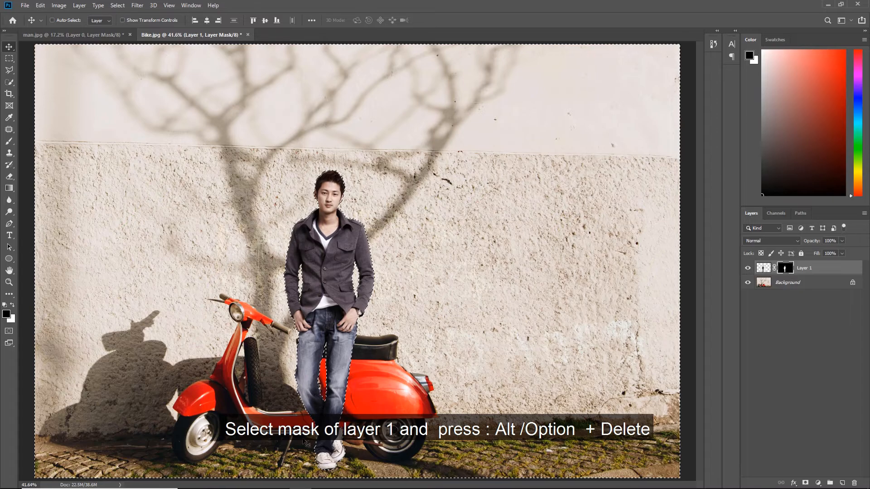
pyautogui.scroll(1, 322, 460)
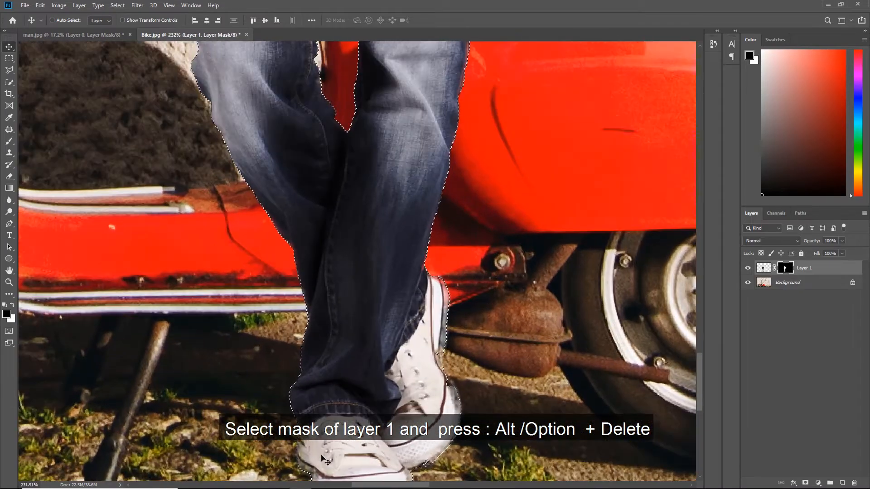
pyautogui.scroll(-6, 324, 458)
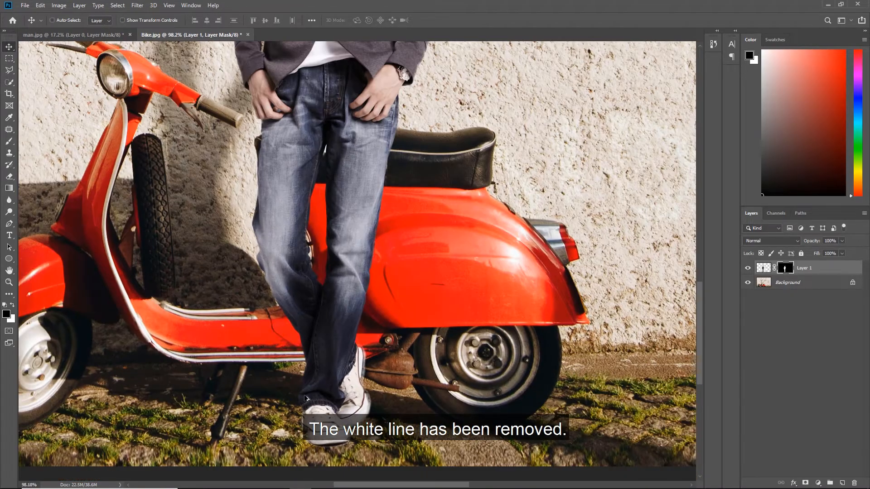
pyautogui.scroll(-5, 306, 399)
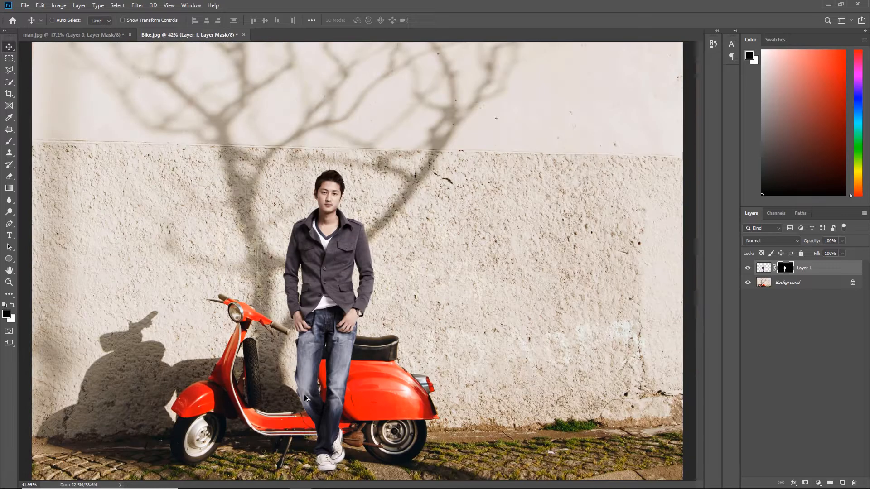
# On a new layer, feather the man's outline selection by 8 pixels, fill it with black and deselect
pyautogui.click(842, 483)
pyautogui.click(118, 5)
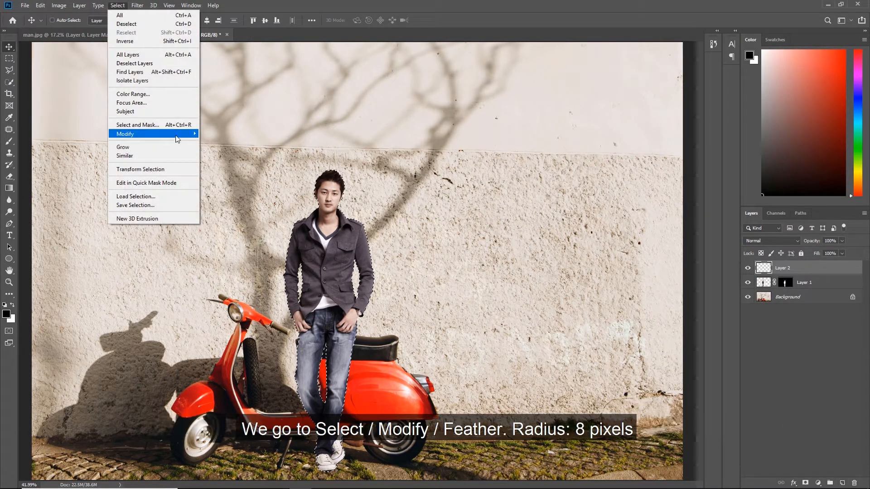
pyautogui.moveTo(176, 139)
pyautogui.click(218, 168)
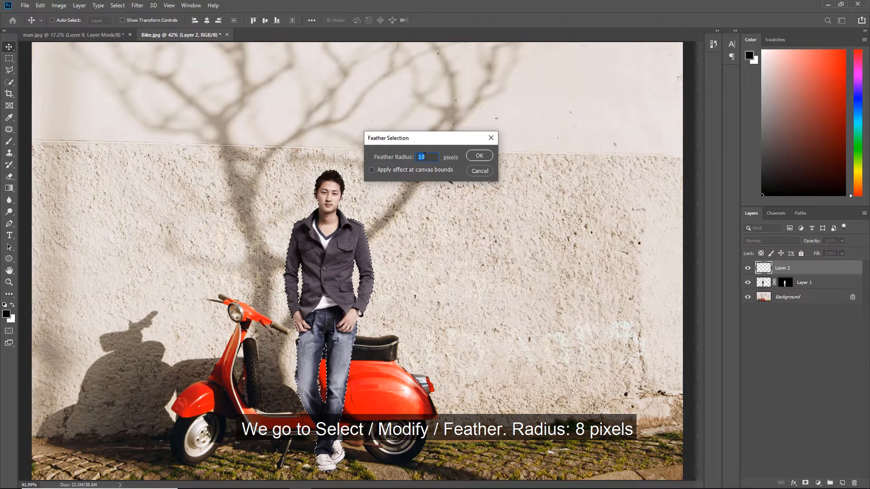
pyautogui.write('8')
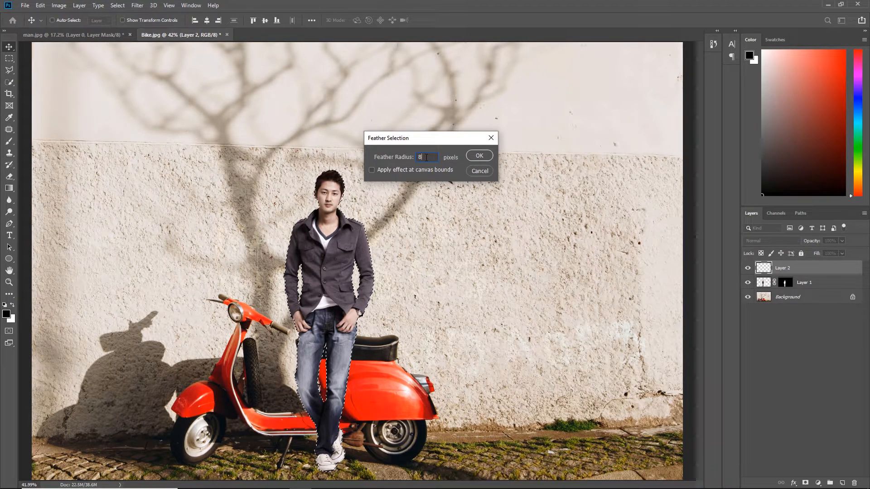
pyautogui.click(488, 157)
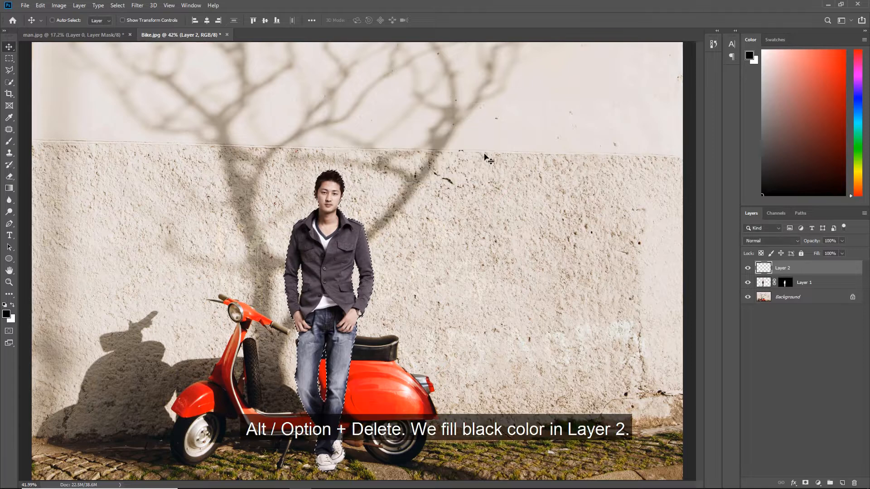
pyautogui.hotkey('alt', 'BackSpace')
pyautogui.hotkey('ctrl', 'd')
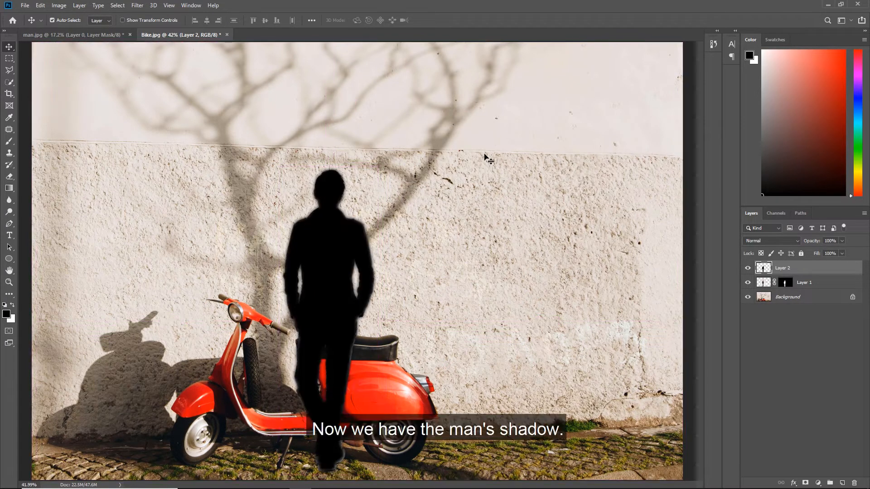
# Place the black silhouette layer beneath Layer 1 and distort it so its head falls on the wall to the man's left
pyautogui.moveTo(797, 276); pyautogui.dragTo(797, 291)
pyautogui.moveTo(349, 347)
pyautogui.mouseDown()
pyautogui.moveTo(328, 346)
pyautogui.moveTo(340, 343)
pyautogui.mouseUp()
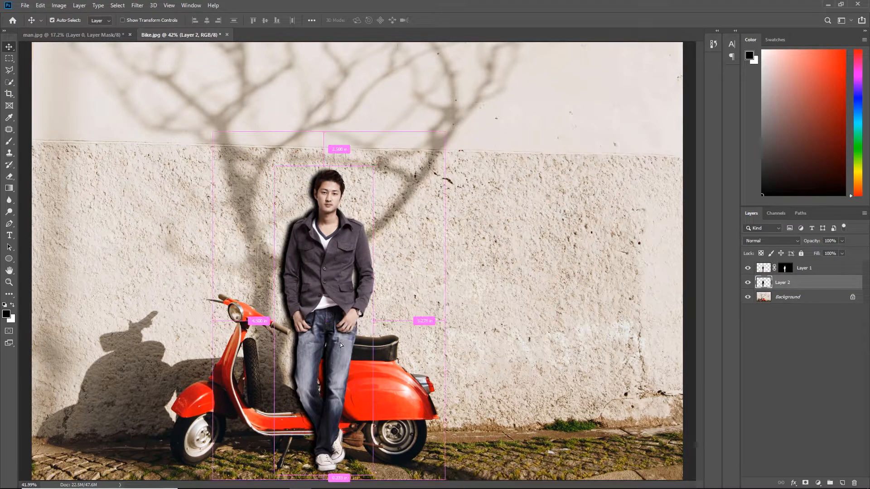
pyautogui.hotkey('ctrl', 't')
pyautogui.rightClick(323, 271)
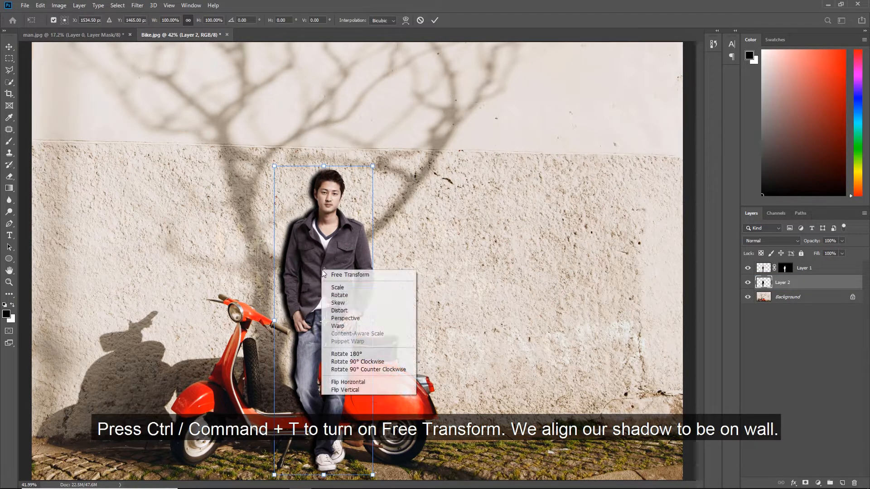
pyautogui.click(350, 311)
pyautogui.moveTo(322, 169); pyautogui.dragTo(298, 178)
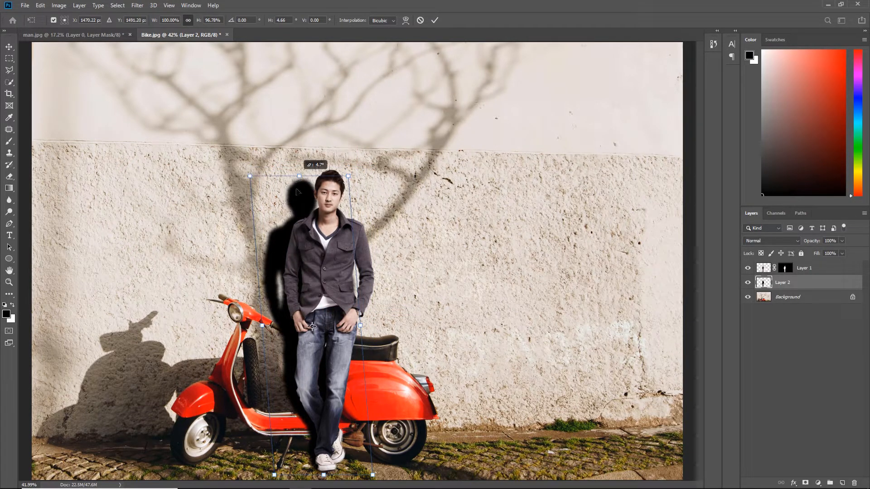
# Warp the lower part of the shadow toward the man's legs and reduce the layer's opacity to 50%
pyautogui.rightClick(294, 312)
pyautogui.click(313, 361)
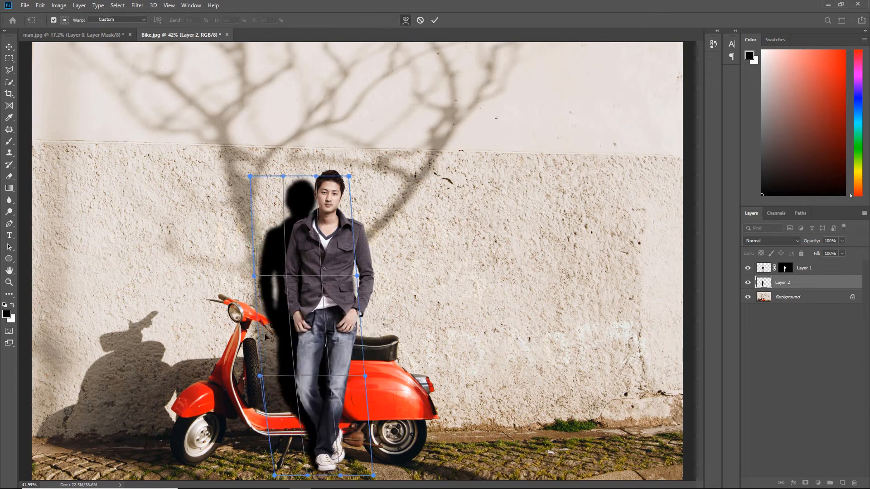
pyautogui.moveTo(265, 337); pyautogui.dragTo(303, 364)
pyautogui.press('Return')
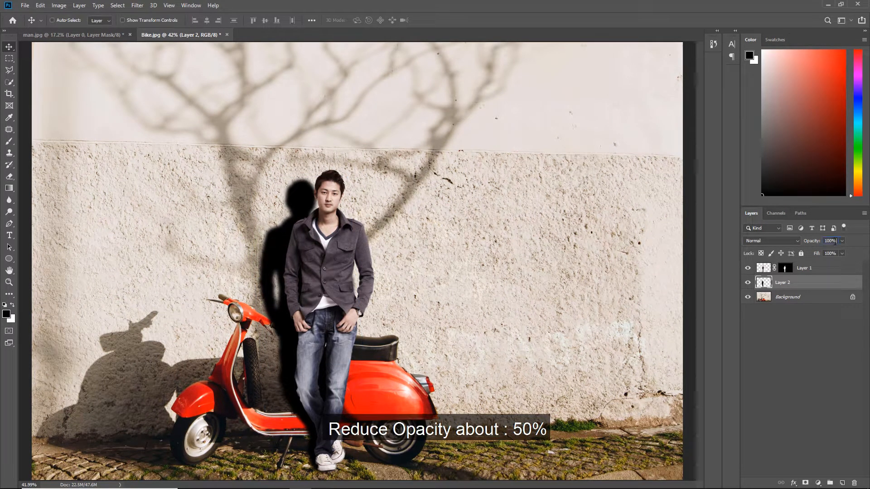
pyautogui.write('50')
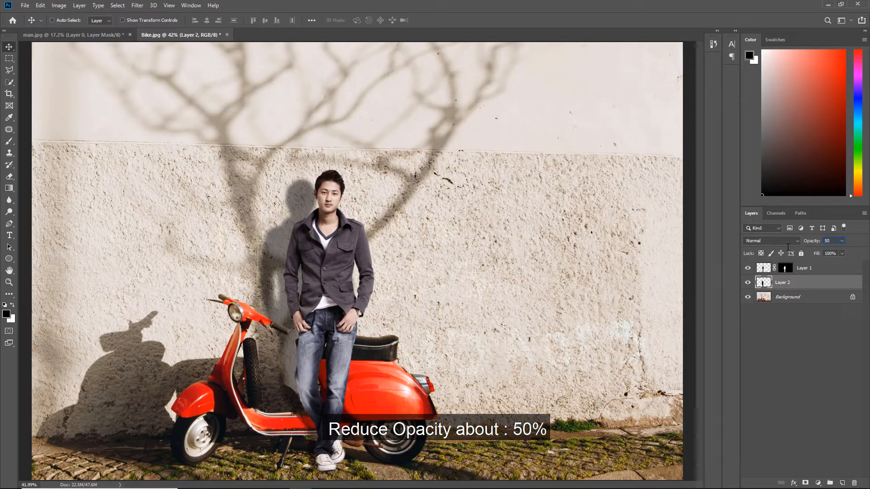
# Load the shadow layer's outline as a selection and subtract the scooter's handlebar grip with the Polygonal Lasso
pyautogui.scroll(3, 278, 315)
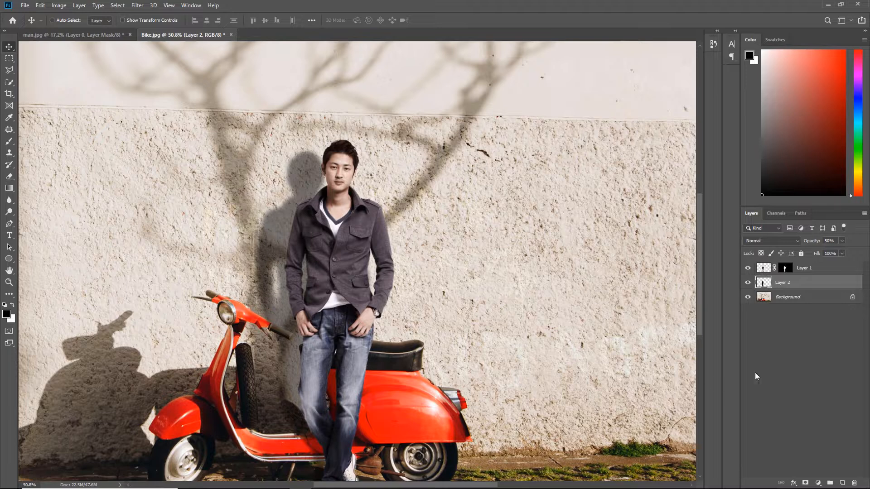
pyautogui.keyDown('ctrl'); pyautogui.click(764, 283); pyautogui.keyUp('ctrl')
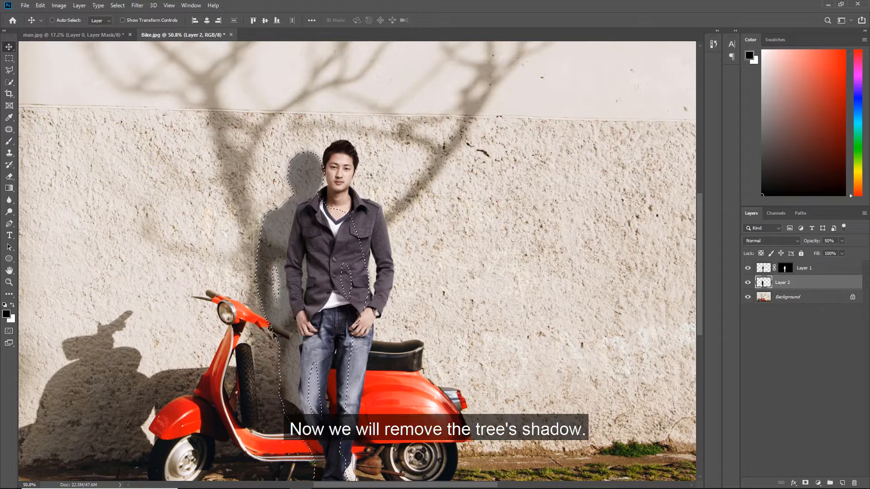
pyautogui.scroll(2, 290, 428)
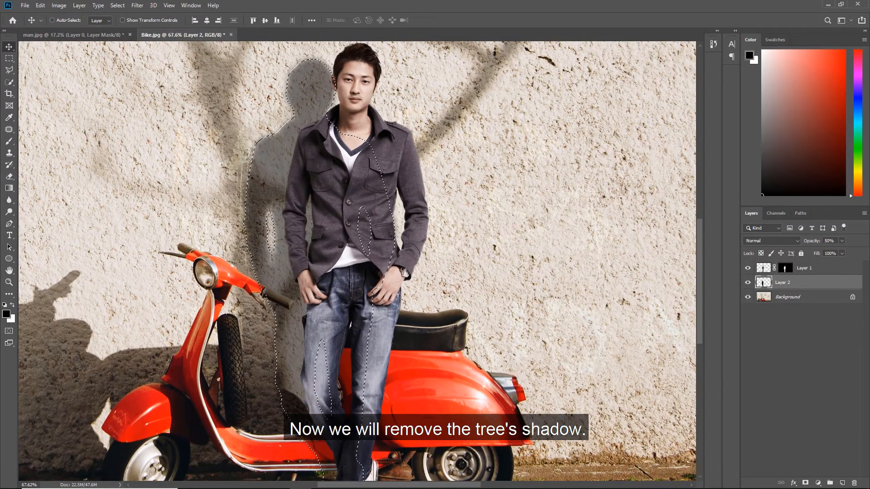
pyautogui.click(9, 70)
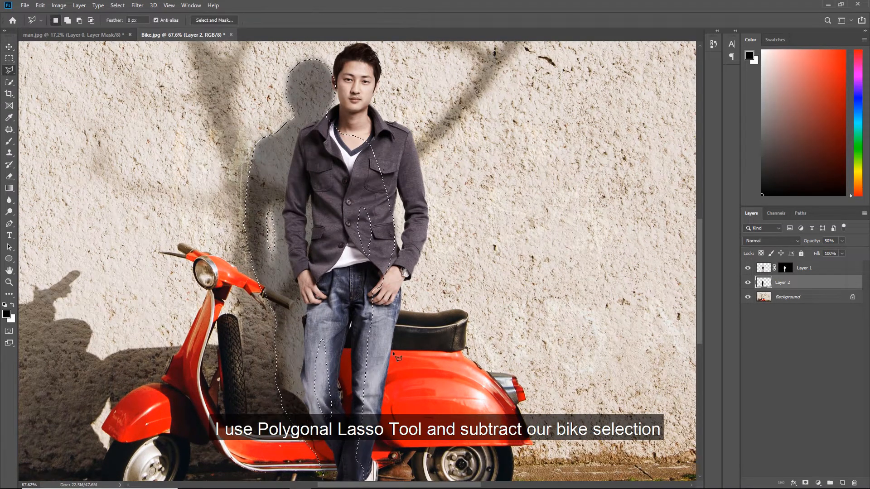
pyautogui.scroll(2, 279, 307)
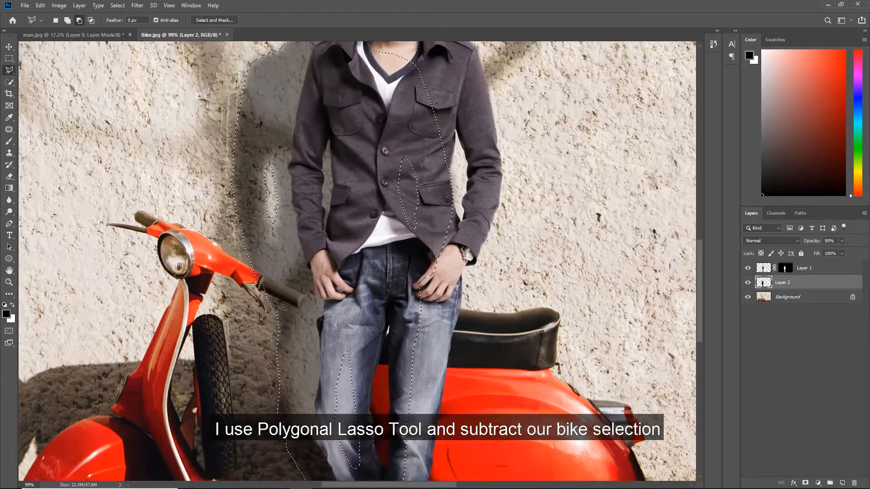
pyautogui.scroll(2, 277, 305)
pyautogui.click(242, 252)
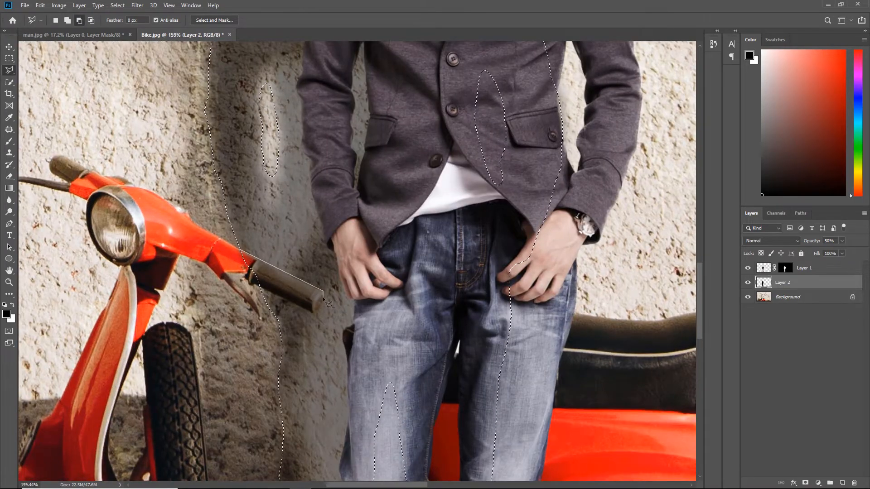
pyautogui.click(239, 251)
pyautogui.scroll(-2, 240, 250)
pyautogui.scroll(-2, 338, 285)
# Subtract the scooter's footboard area beside the man's lower legs from the shadow selection with the Polygonal Lasso
pyautogui.click(377, 322)
pyautogui.click(364, 354)
pyautogui.click(341, 378)
pyautogui.click(316, 384)
pyautogui.click(297, 385)
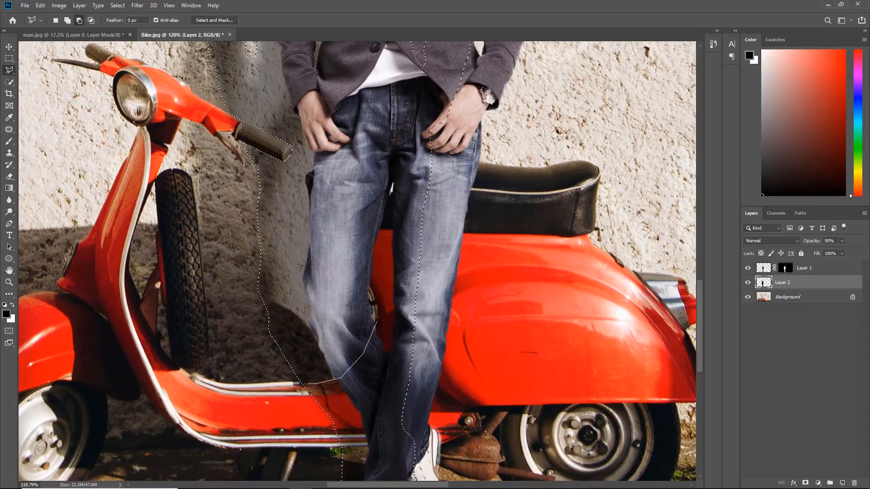
pyautogui.click(377, 322)
pyautogui.scroll(-2, 418, 436)
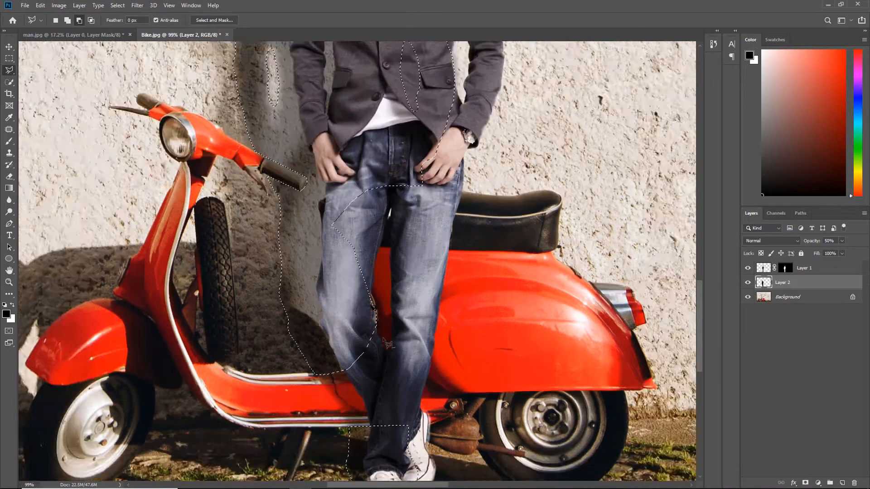
# On the Background layer, patch the tree shadow inside the selection using the clean wall area to the right
pyautogui.click(787, 297)
pyautogui.press('w')
pyautogui.moveTo(353, 247); pyautogui.dragTo(357, 214)
pyautogui.scroll(-3, 358, 214)
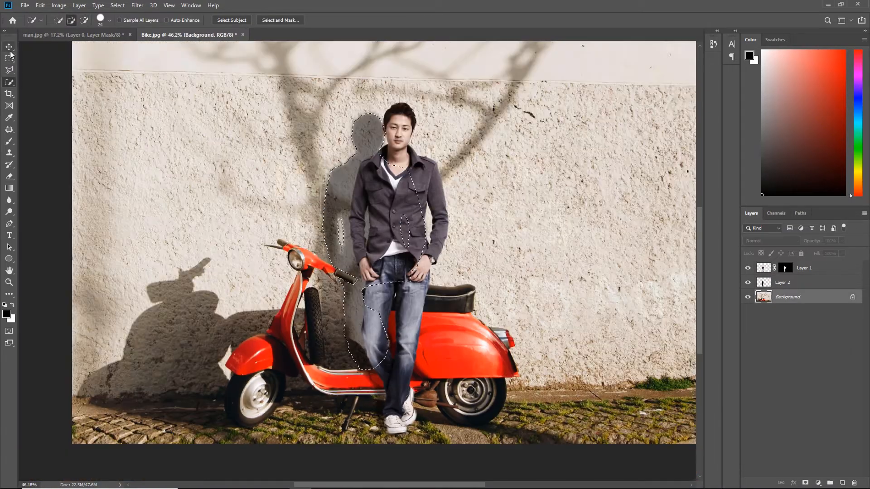
pyautogui.click(10, 130)
pyautogui.rightClick(9, 130)
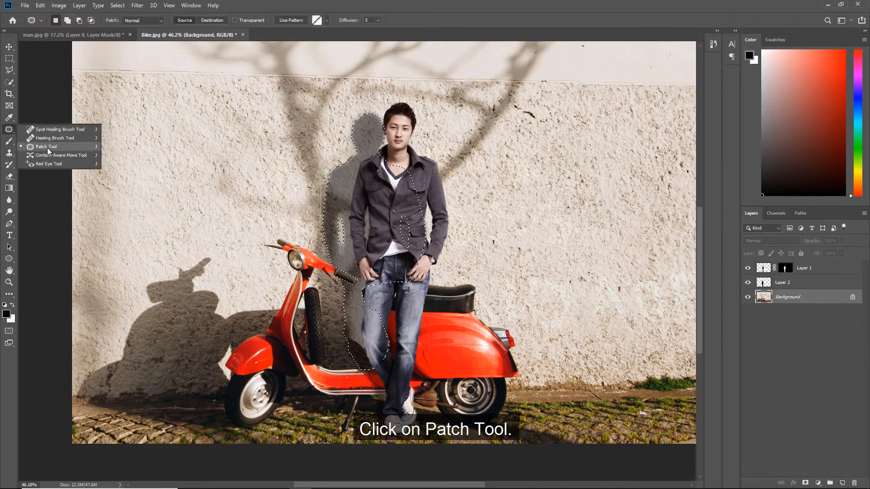
pyautogui.click(47, 147)
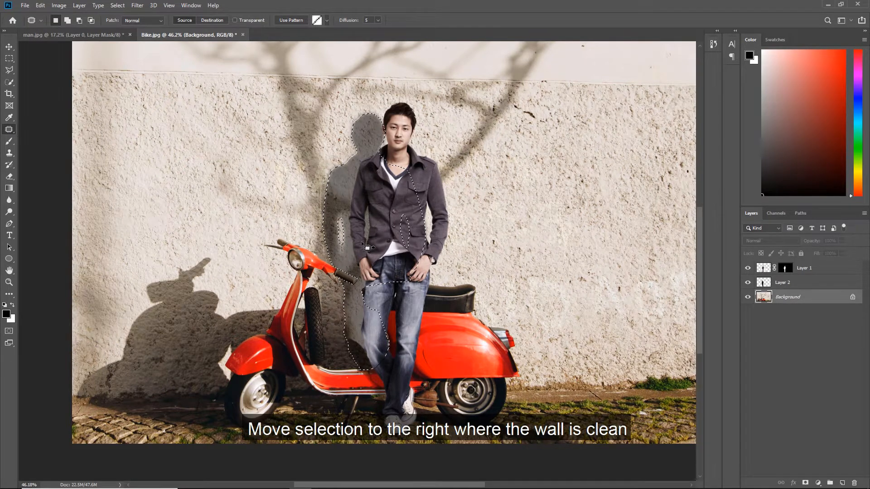
pyautogui.moveTo(368, 247); pyautogui.dragTo(573, 231)
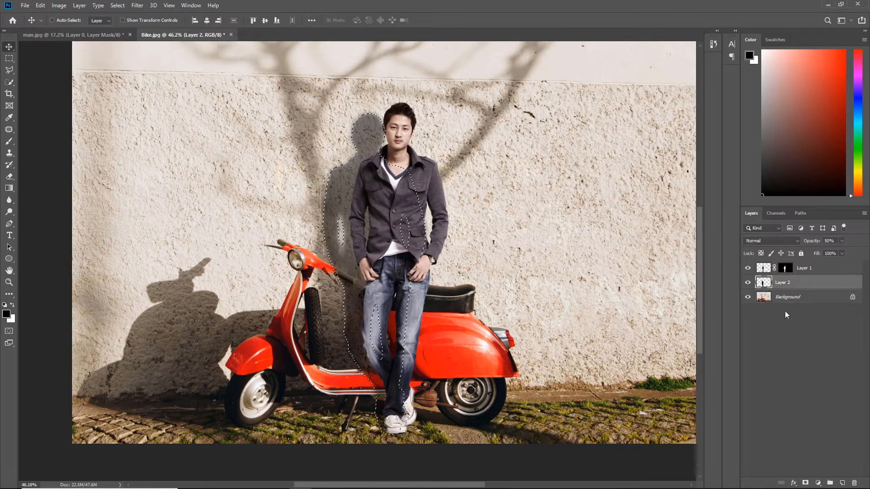
# Add a Color Balance adjustment masked to the shadow, with midtones at Cyan-Red +5 and Yellow-Blue -8
pyautogui.click(818, 483)
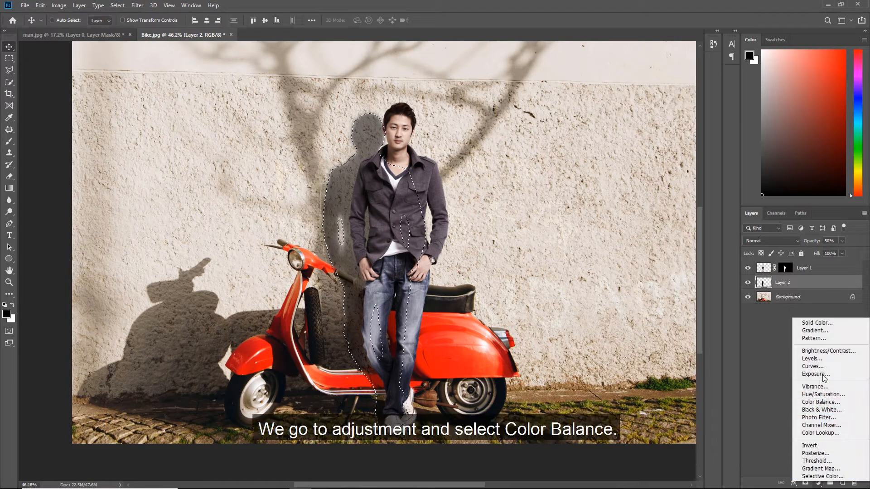
pyautogui.click(821, 402)
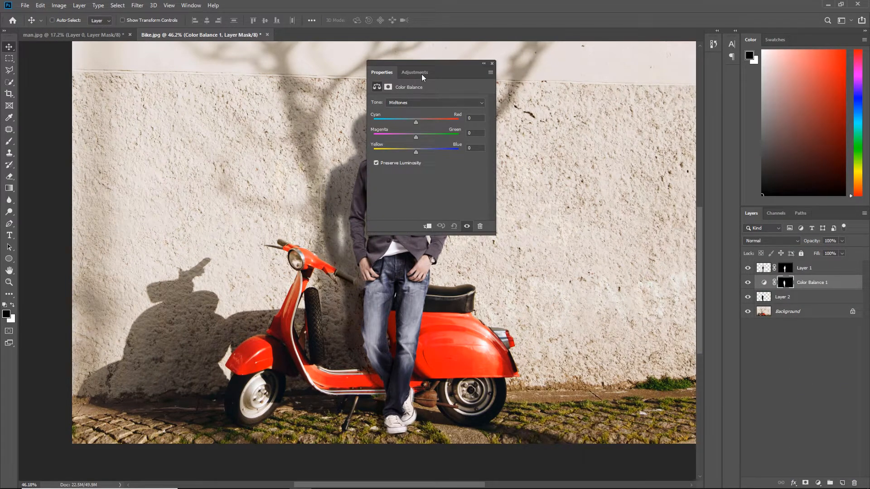
pyautogui.moveTo(458, 64); pyautogui.dragTo(640, 91)
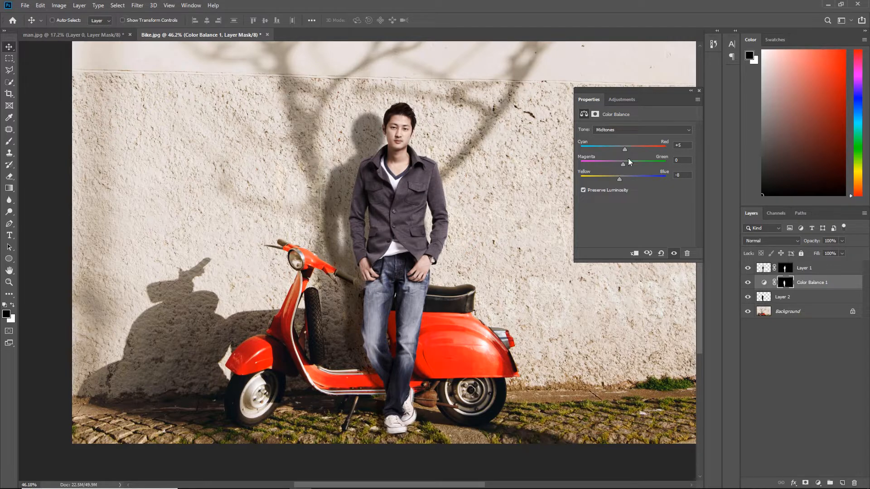
pyautogui.click(699, 91)
pyautogui.scroll(-3, 391, 294)
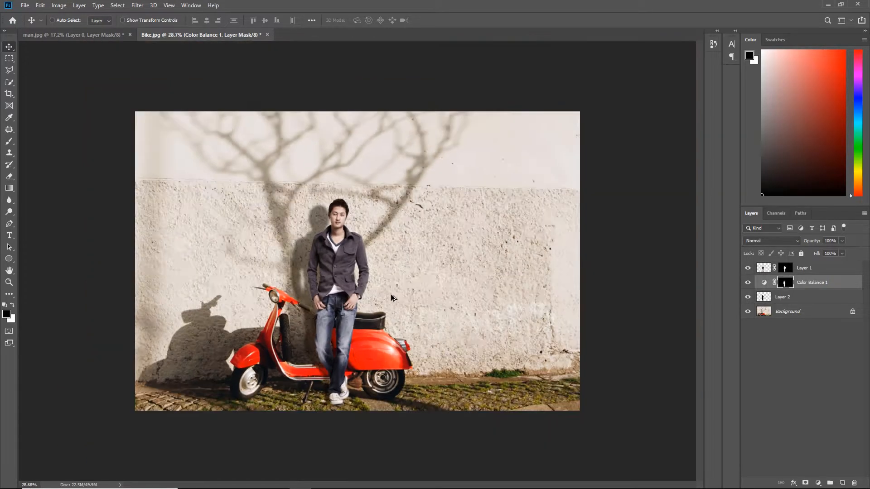
# Add a linear black-to-yellow Gradient Fill layer masked to the man's outline, with the gradient angle at 3.63°
pyautogui.scroll(6, 391, 295)
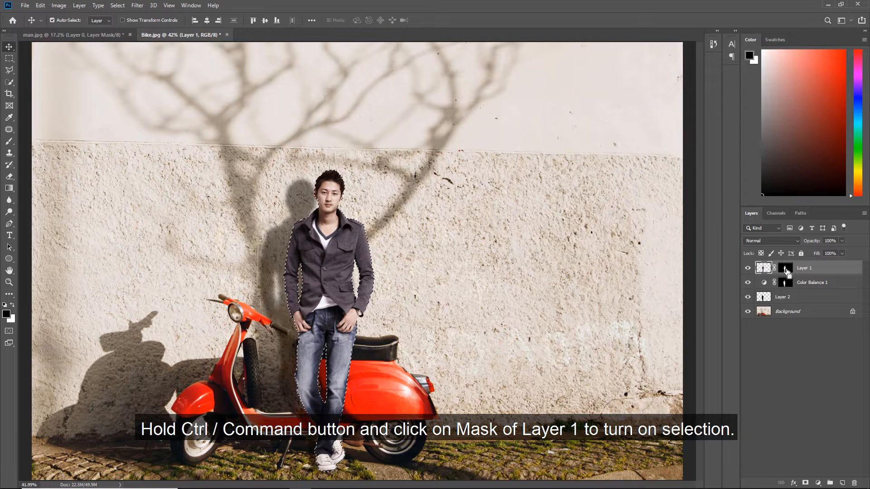
pyautogui.click(818, 483)
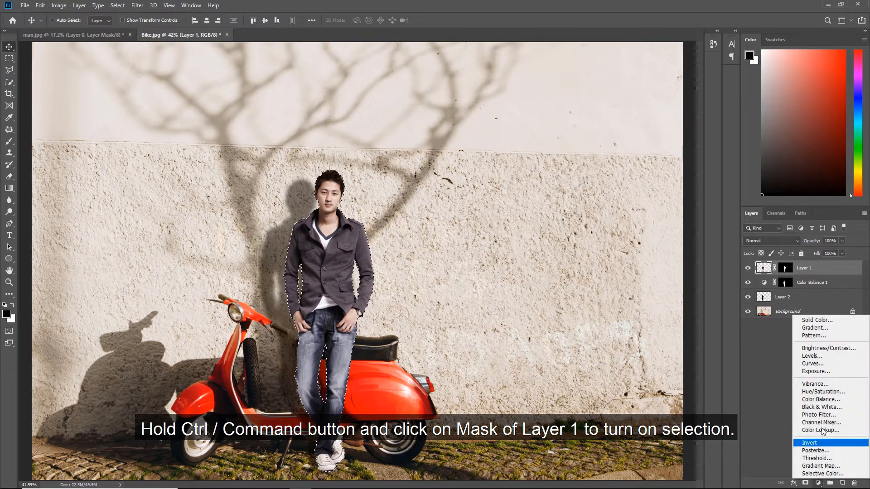
pyautogui.click(815, 328)
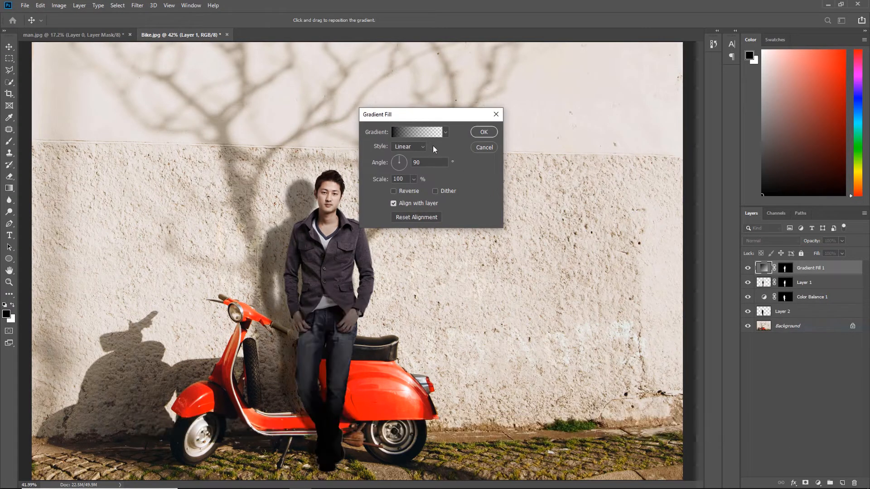
pyautogui.click(417, 132)
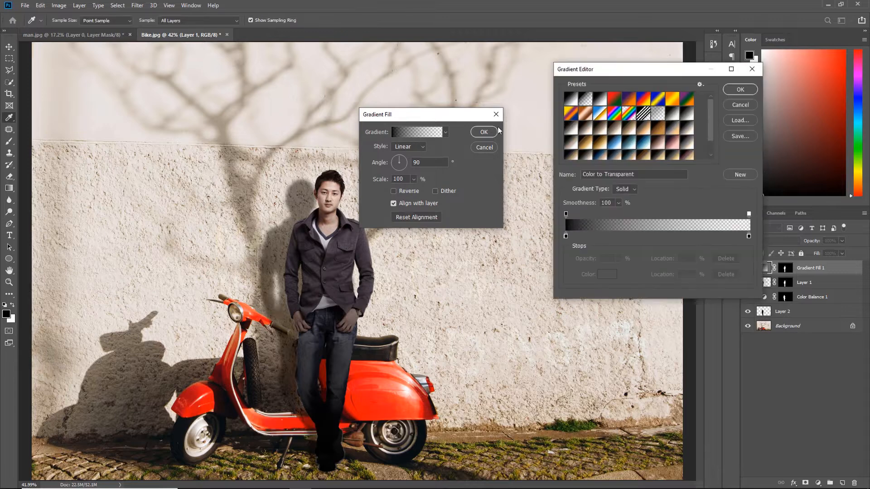
pyautogui.click(599, 101)
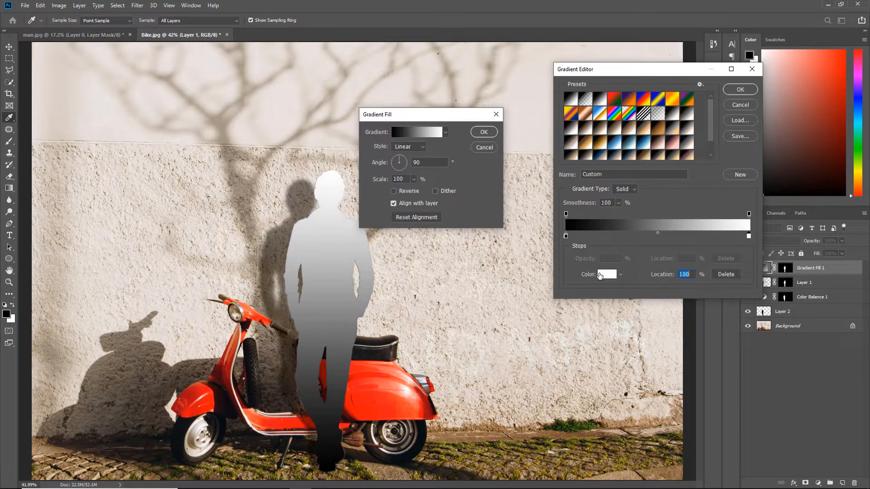
pyautogui.click(599, 275)
pyautogui.click(741, 178)
pyautogui.click(823, 178)
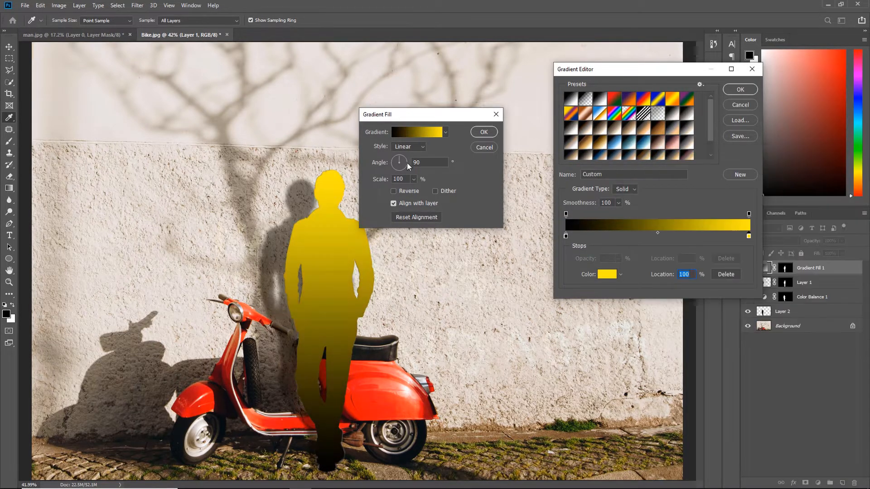
pyautogui.press('Return')
pyautogui.moveTo(405, 162); pyautogui.dragTo(406, 163)
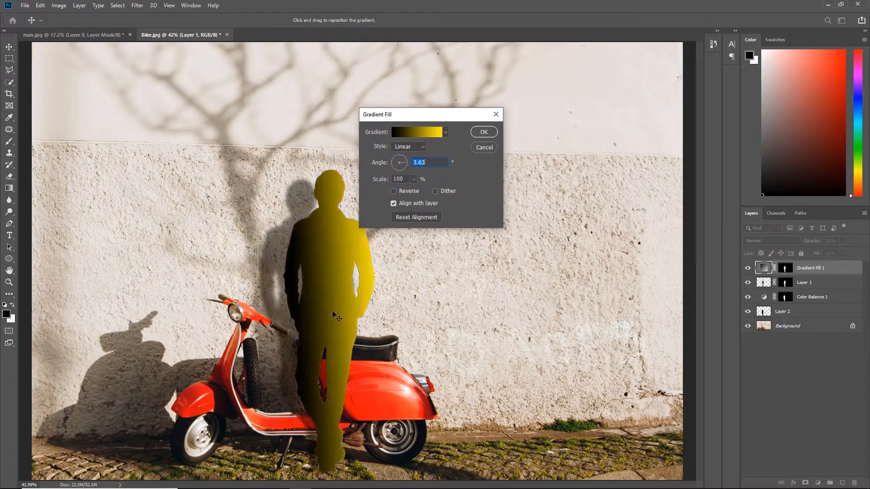
pyautogui.press('Return')
# Set the gradient fill layer's blend mode to Soft Light and its opacity to 37%
pyautogui.click(772, 241)
pyautogui.click(768, 359)
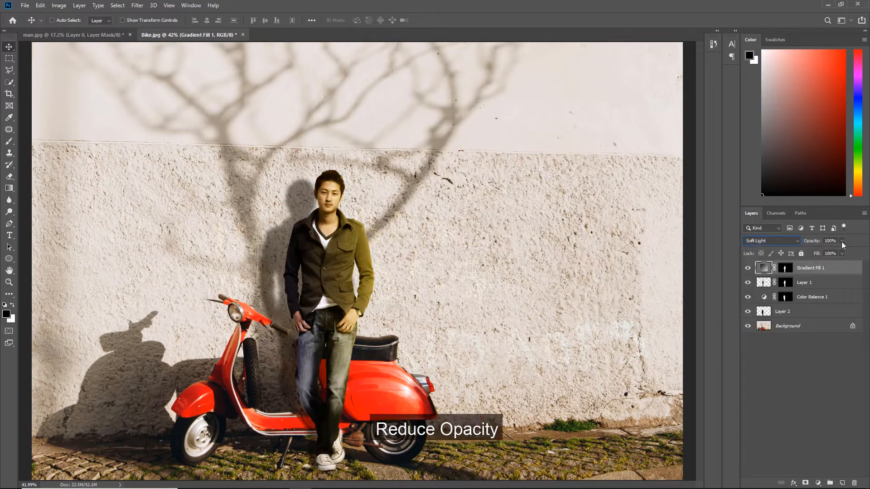
pyautogui.click(842, 241)
pyautogui.moveTo(838, 251); pyautogui.dragTo(824, 252)
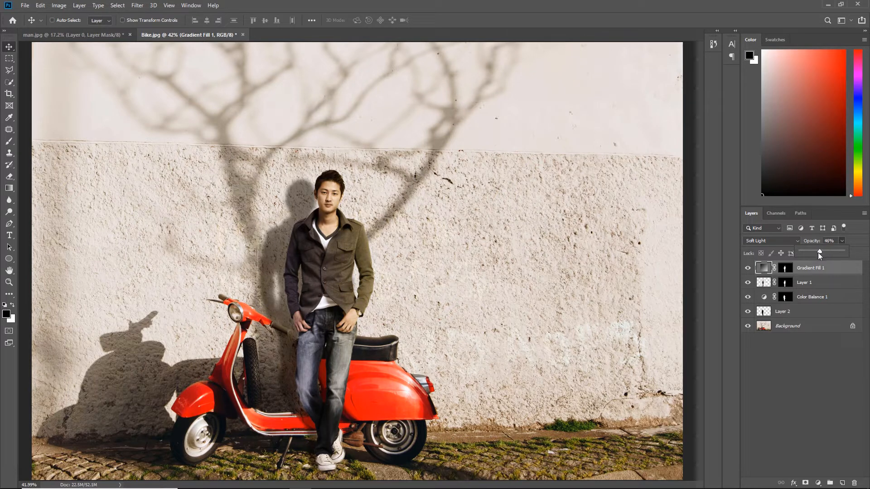
pyautogui.scroll(-2, 367, 296)
pyautogui.click(842, 242)
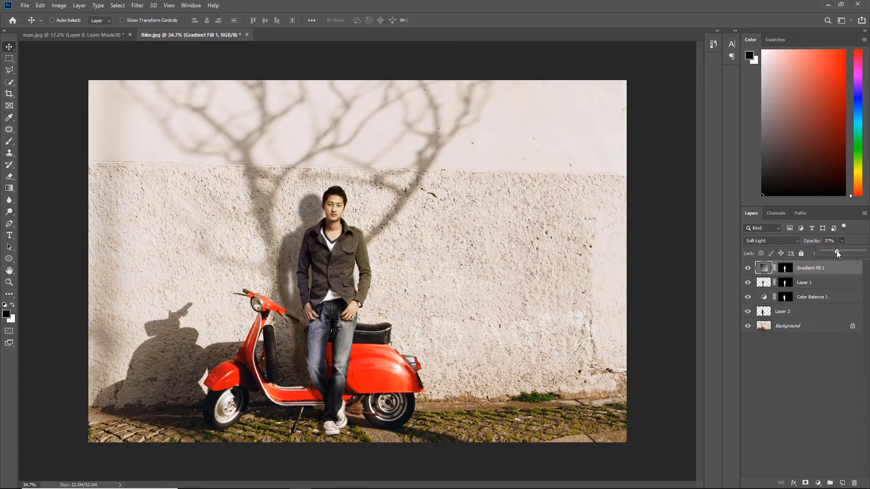
# On a new layer above the gradient fill, paint a black shadow on the man's coat with a 47 px soft round brush at 50% opacity
pyautogui.scroll(2, 323, 263)
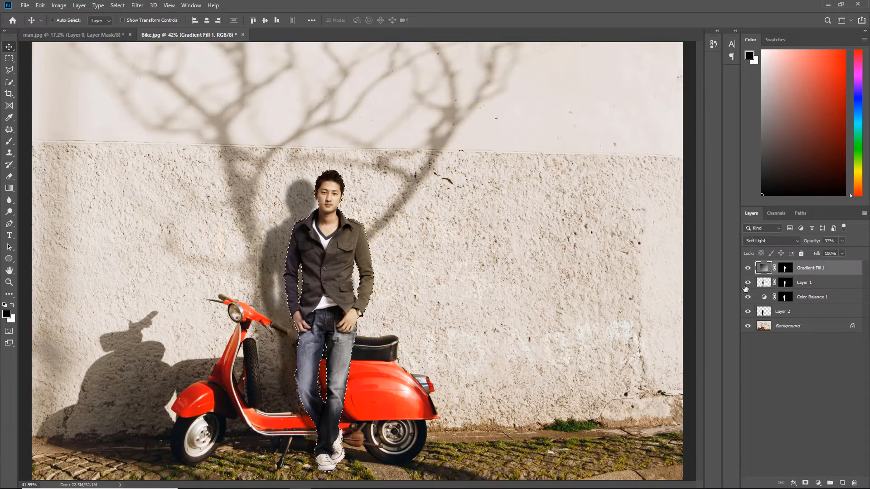
pyautogui.scroll(3, 307, 286)
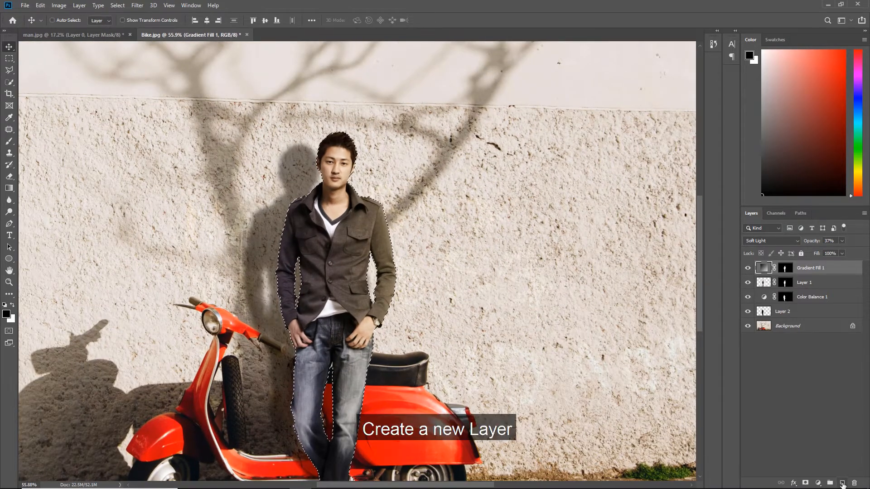
pyautogui.click(842, 484)
pyautogui.click(9, 141)
pyautogui.rightClick(9, 141)
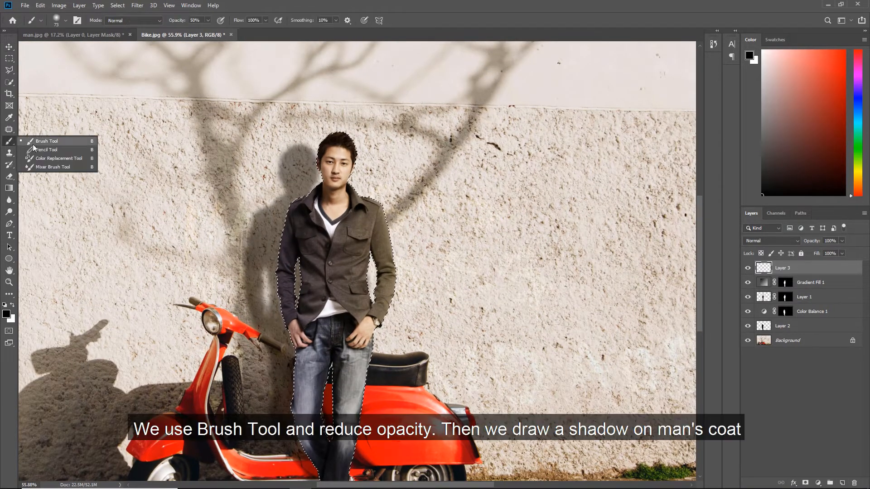
pyautogui.click(40, 141)
pyautogui.rightClick(363, 253)
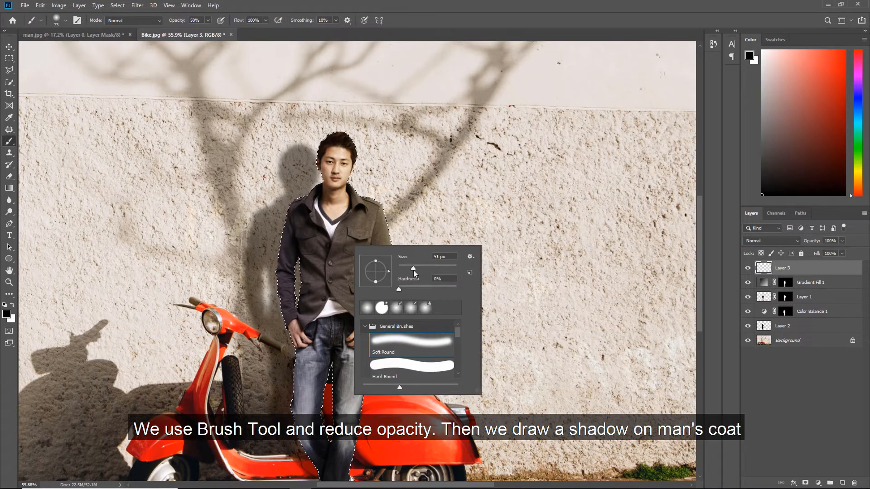
pyautogui.moveTo(413, 271); pyautogui.dragTo(412, 271)
pyautogui.moveTo(390, 227); pyautogui.dragTo(289, 321)
# Reduce the coat shadow layer's opacity to 53%
pyautogui.scroll(-2, 366, 294)
pyautogui.press('v')
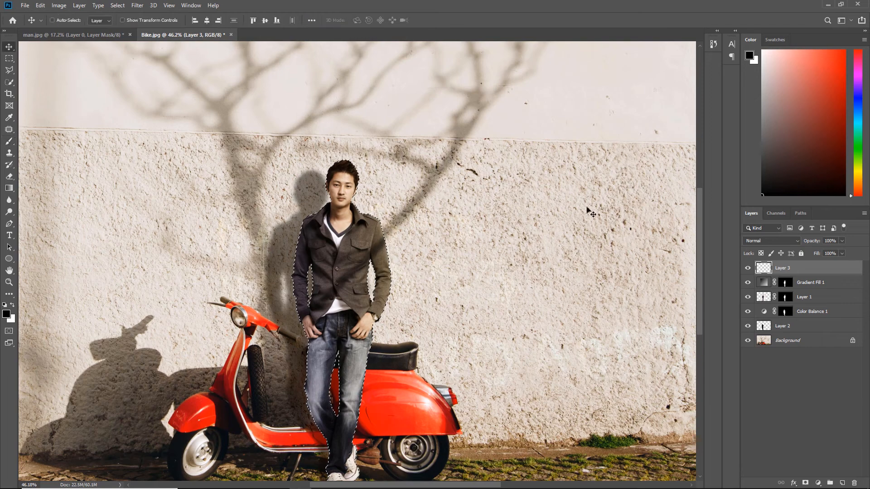
pyautogui.click(842, 241)
pyautogui.moveTo(837, 251); pyautogui.dragTo(827, 253)
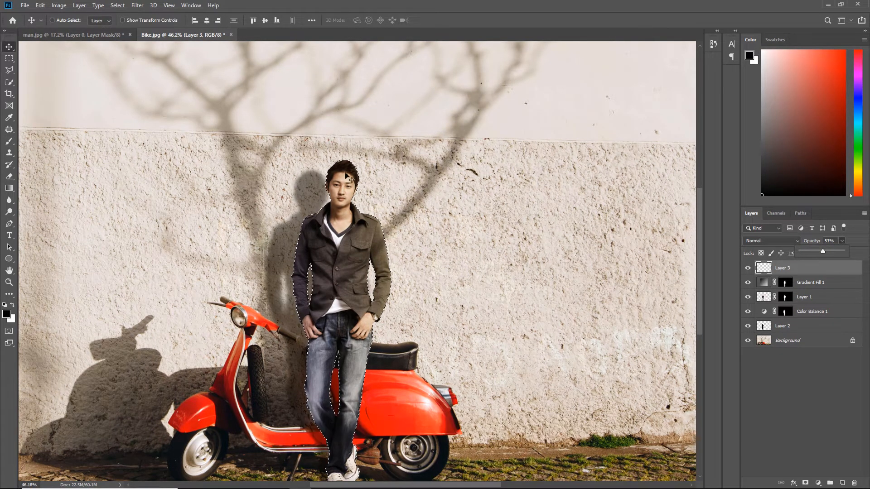
pyautogui.scroll(-2, 364, 317)
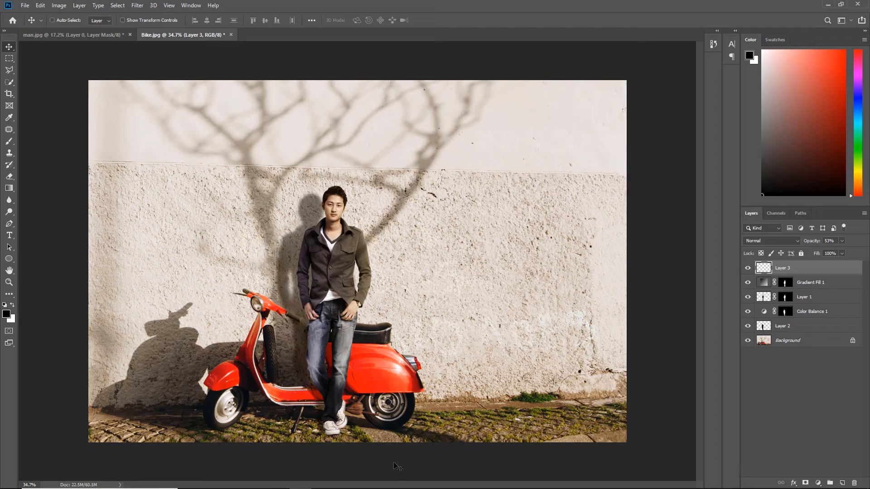
# Load Layer 1's mask as a selection, invert it, and create a new layer directly above Layer 1
pyautogui.scroll(4, 357, 428)
pyautogui.scroll(4, 345, 449)
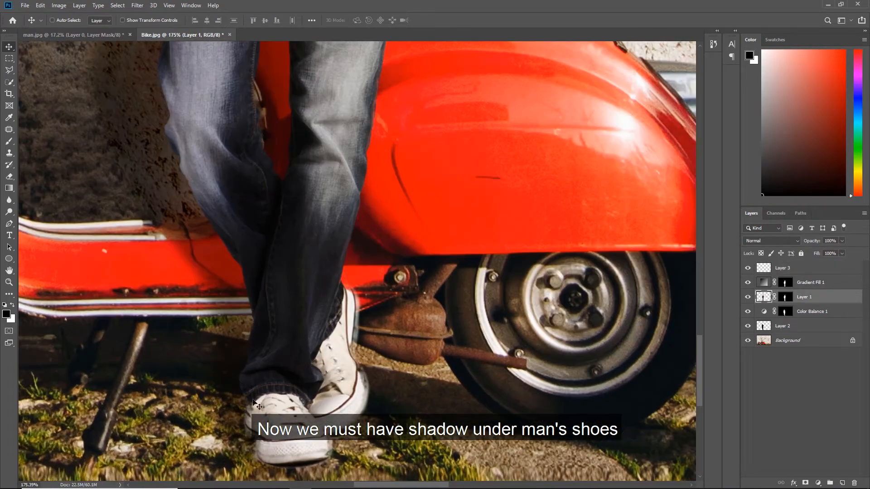
pyautogui.scroll(-1, 357, 261)
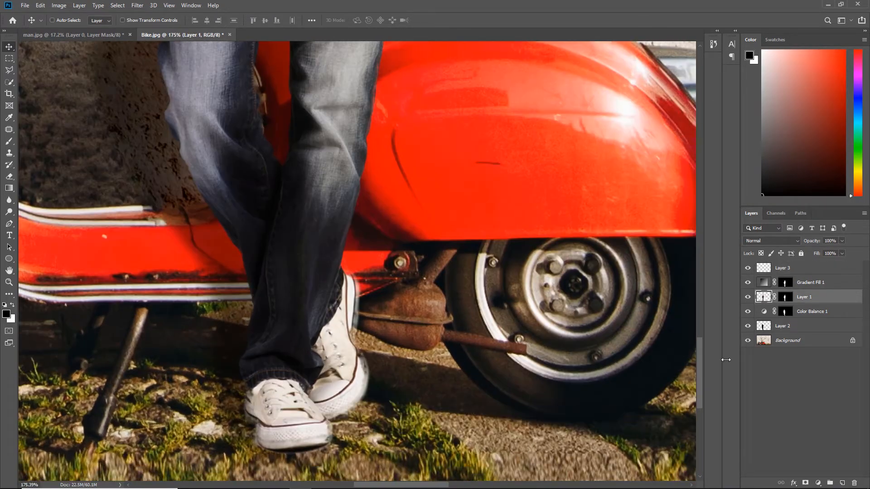
pyautogui.keyDown('ctrl'); pyautogui.click(786, 299); pyautogui.keyUp('ctrl')
pyautogui.scroll(-1, 342, 406)
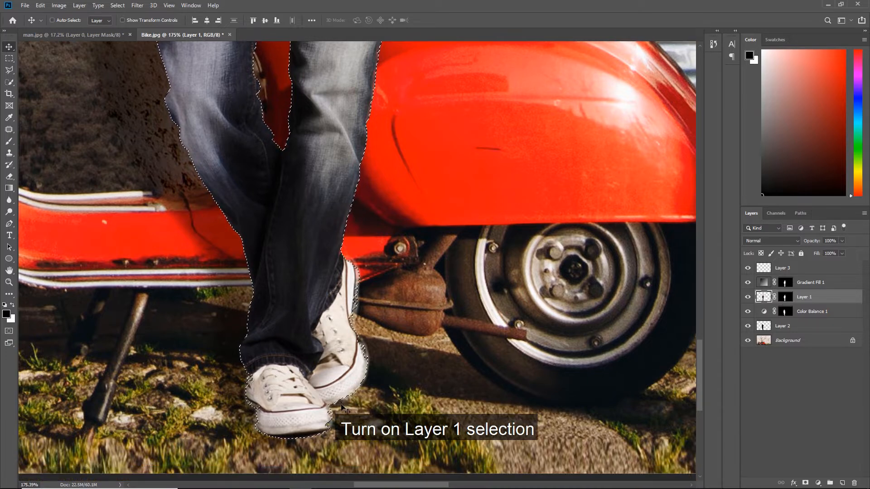
pyautogui.click(117, 5)
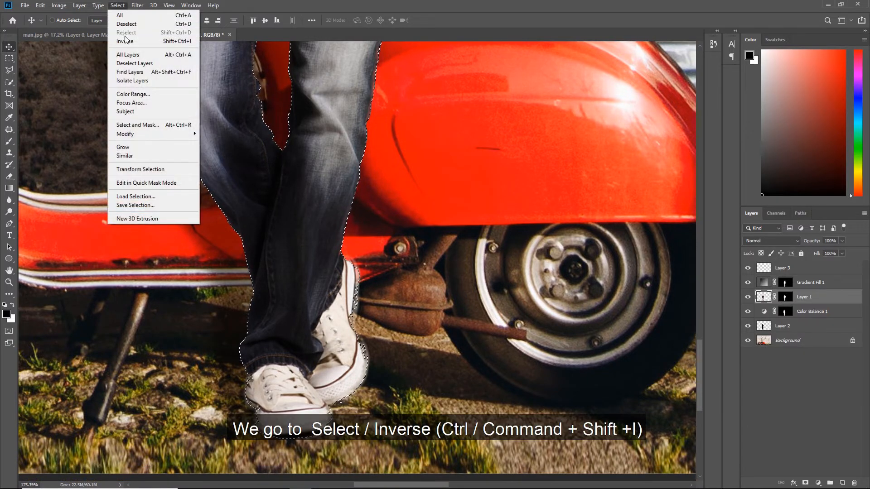
pyautogui.click(125, 40)
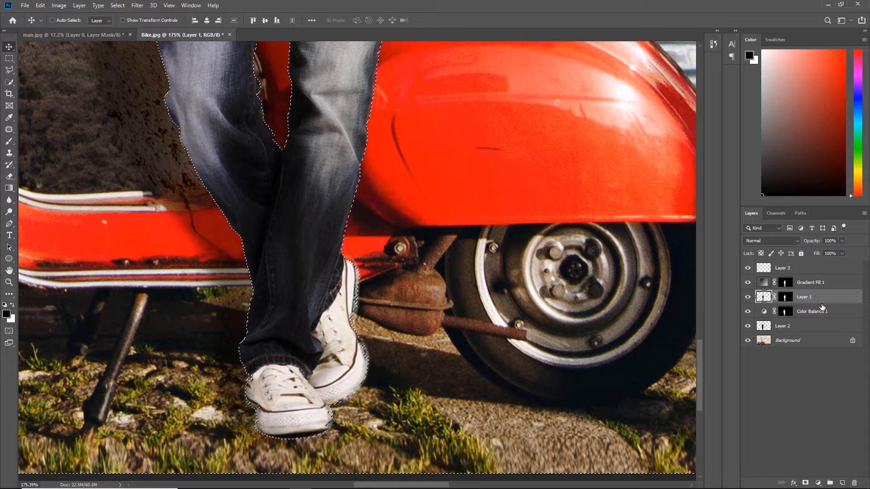
pyautogui.click(841, 483)
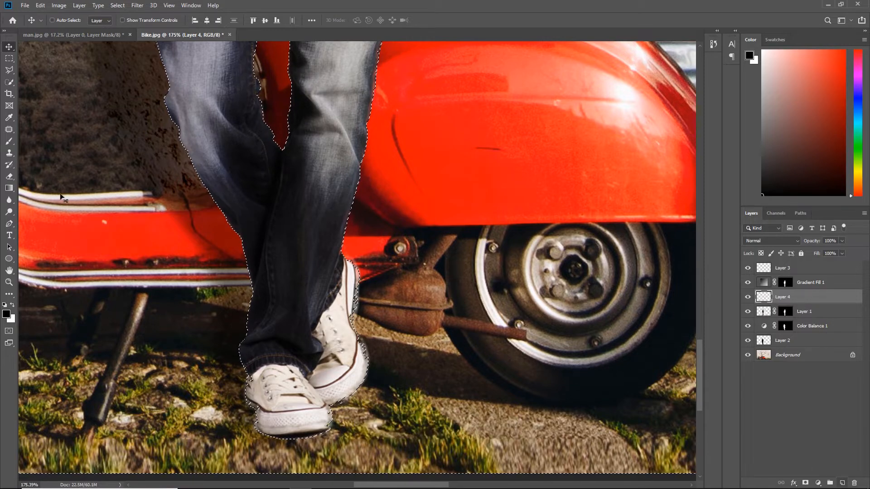
# Paint a black contact shadow beneath the man's shoes with a soft round brush, starting at 31 px and 100% opacity
pyautogui.click(9, 141)
pyautogui.rightClick(272, 415)
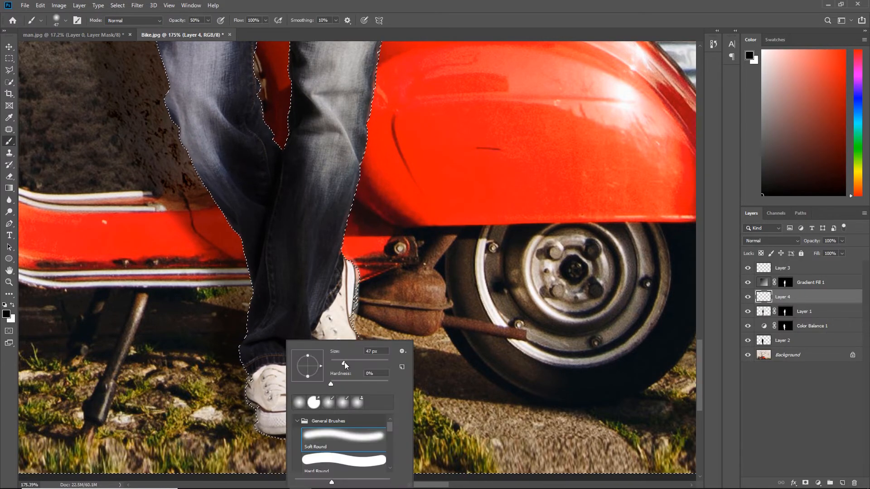
pyautogui.moveTo(347, 364); pyautogui.dragTo(339, 364)
pyautogui.click(208, 20)
pyautogui.moveTo(208, 31); pyautogui.dragTo(277, 47)
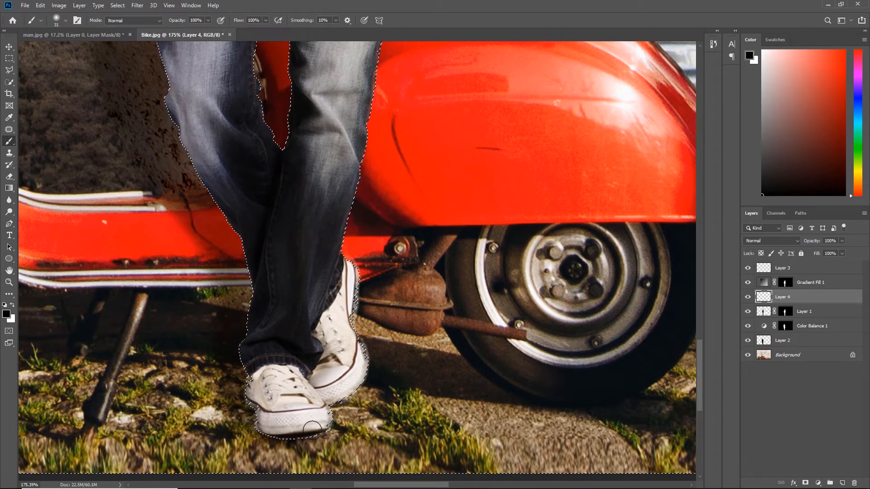
pyautogui.moveTo(321, 426)
pyautogui.mouseDown()
pyautogui.moveTo(348, 391)
pyautogui.moveTo(368, 359)
pyautogui.moveTo(254, 408)
pyautogui.mouseUp()
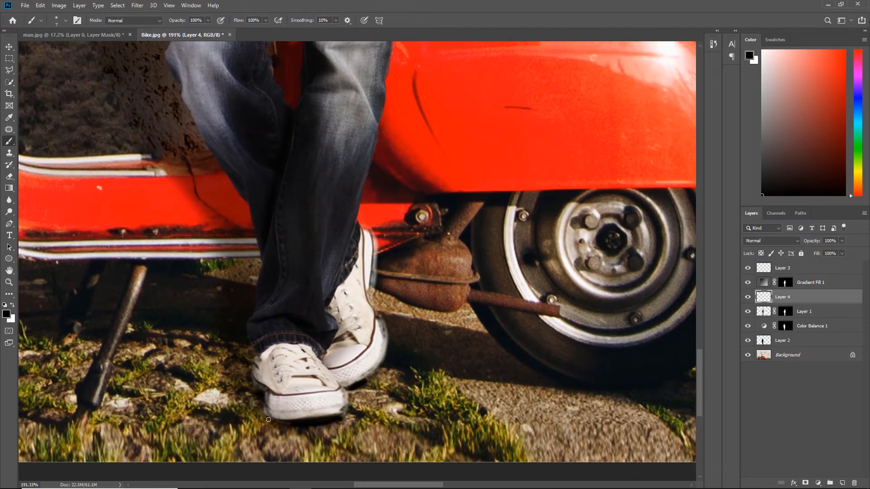
pyautogui.press('v')
pyautogui.scroll(-4, 261, 399)
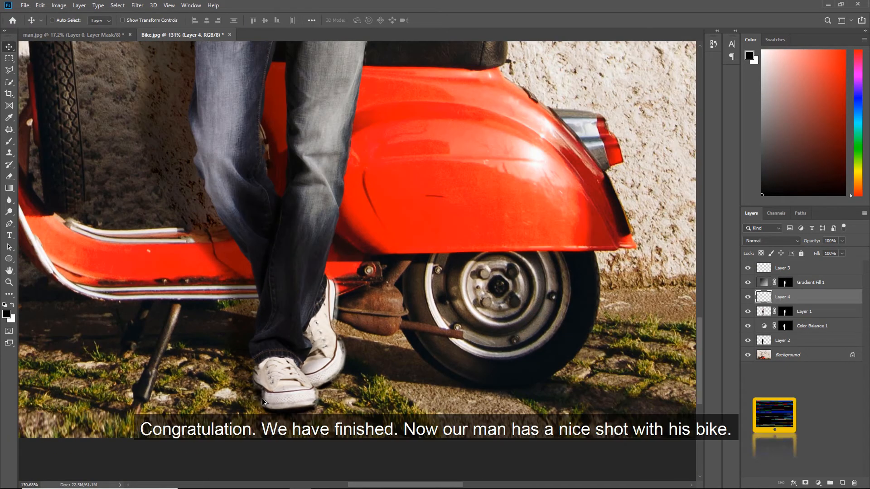
pyautogui.scroll(-3, 264, 402)
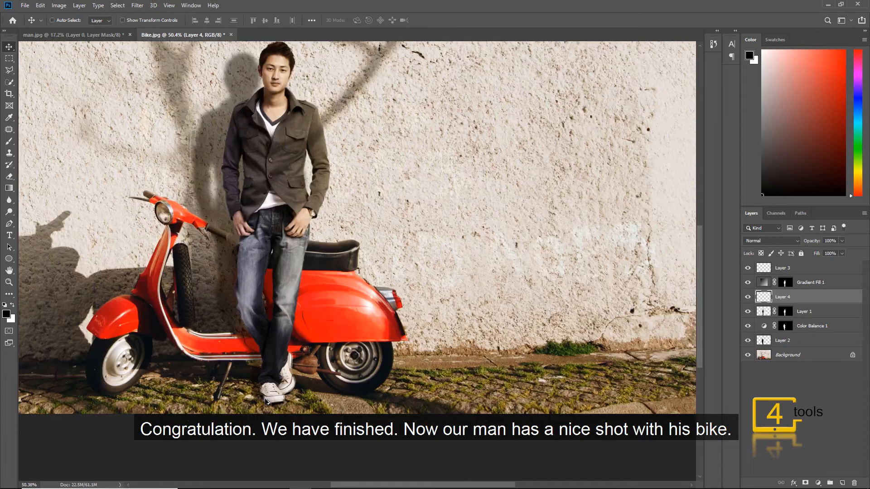
pyautogui.hotkey('ctrl', '0')
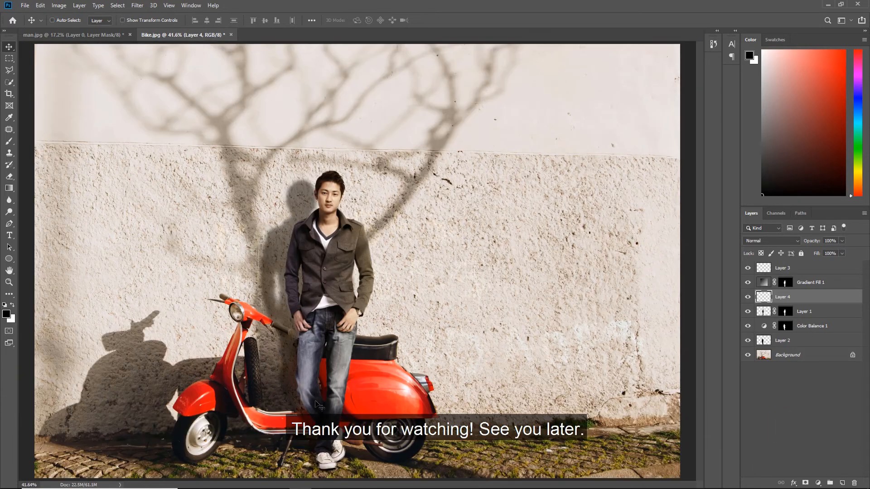